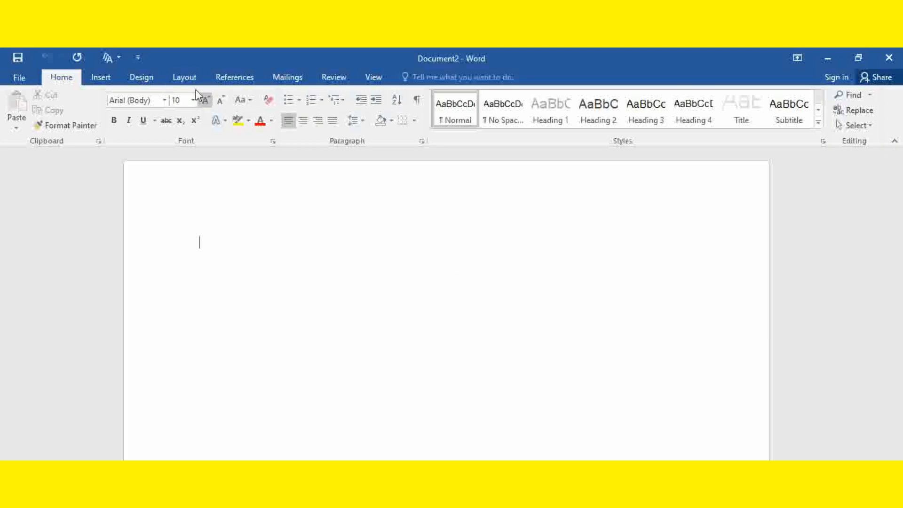
# Step: Review the preset page margin options for the blank document
pyautogui.click(184, 79)
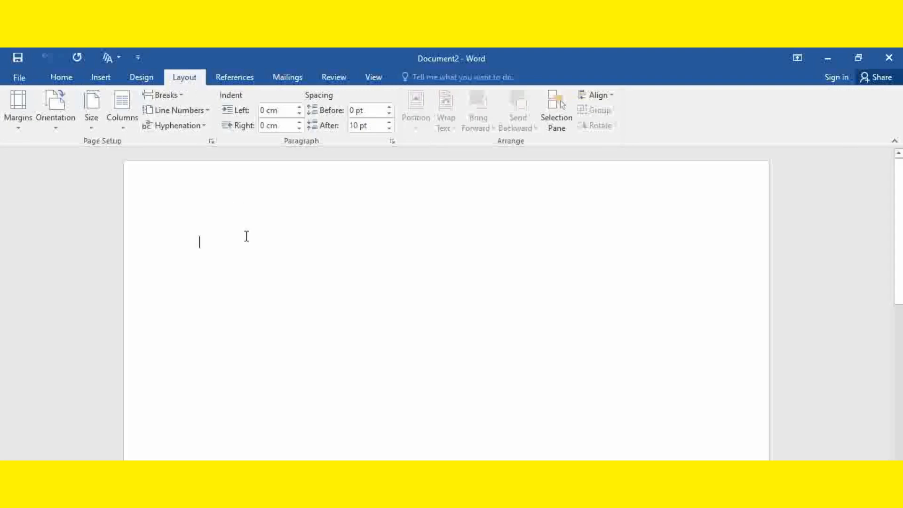
pyautogui.click(19, 113)
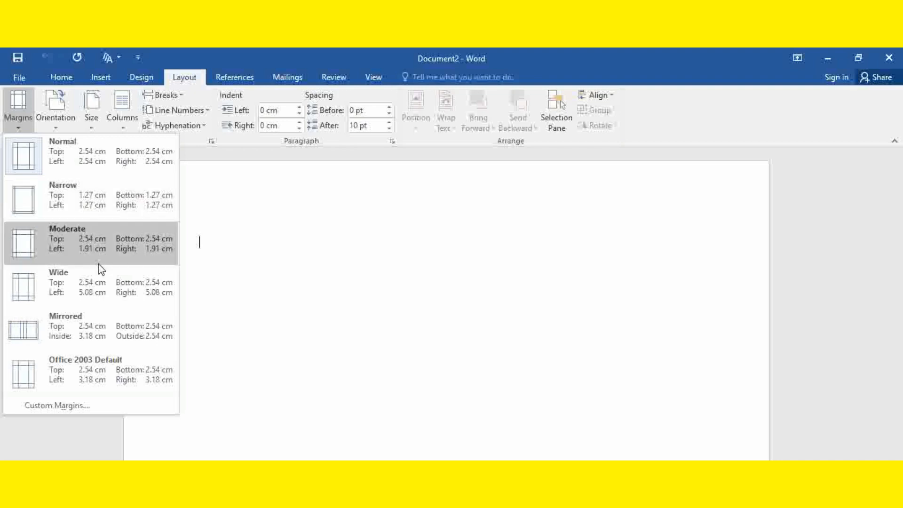
pyautogui.click(335, 284)
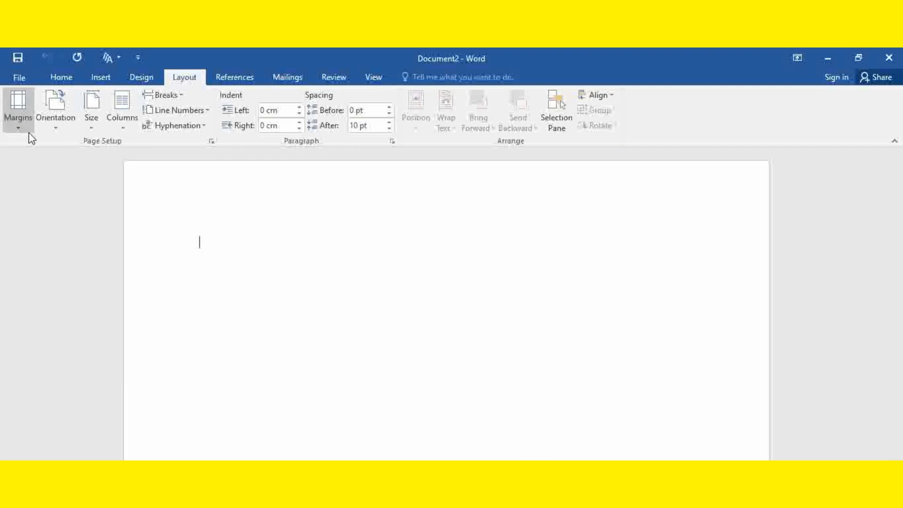
# Step: Fill the blank document with sample paragraphs using =rand()
pyautogui.write('=rand()')
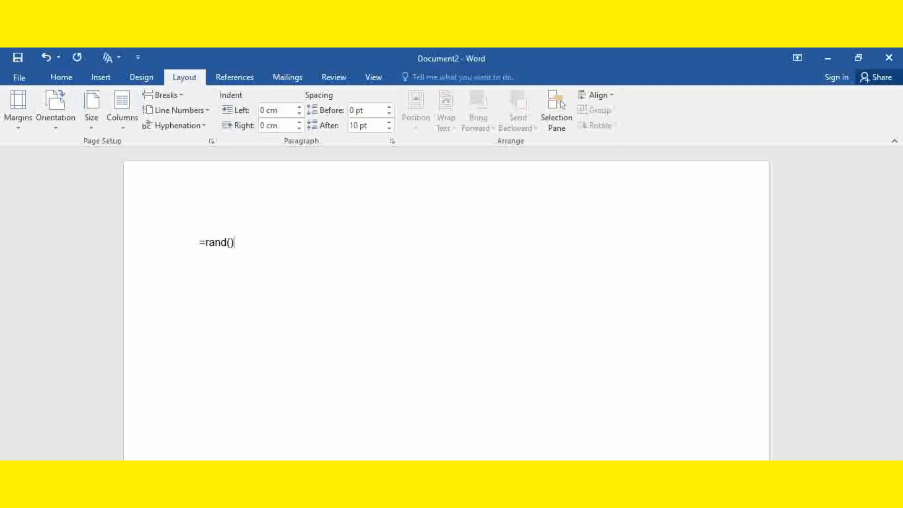
pyautogui.press('Return')
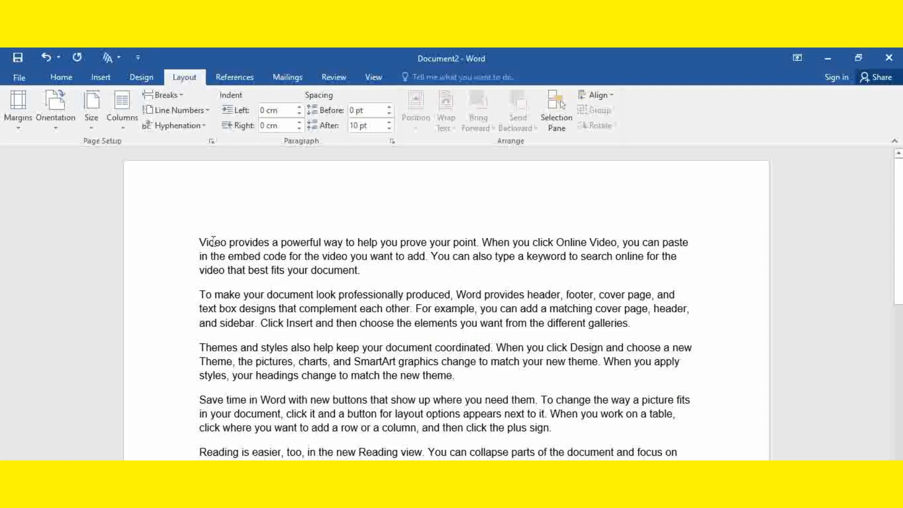
# Step: Select the first three paragraphs and apply the Narrow margins preset, 1.27 cm on every side
pyautogui.moveTo(201, 242); pyautogui.dragTo(682, 379)
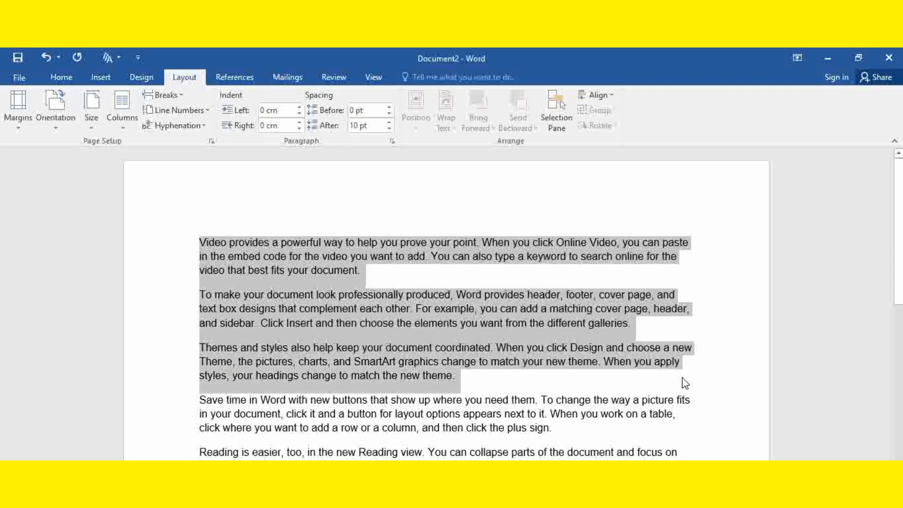
pyautogui.click(19, 137)
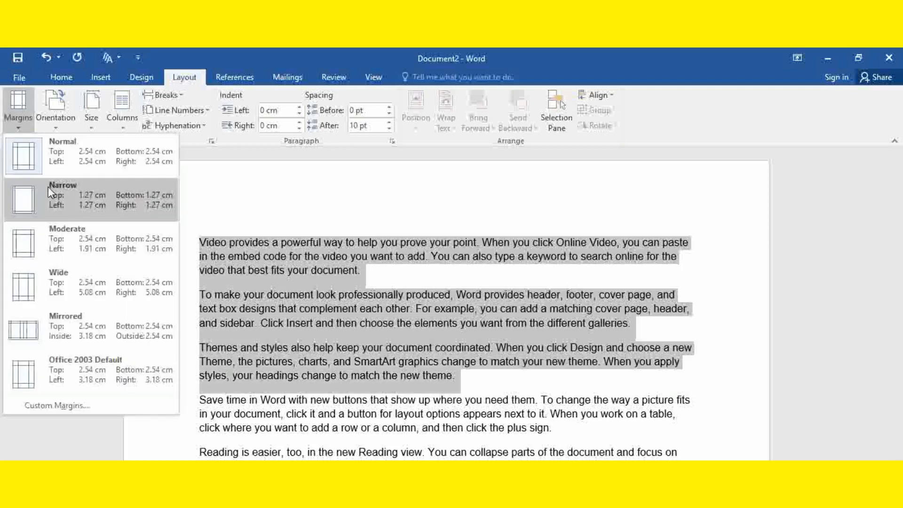
pyautogui.click(61, 207)
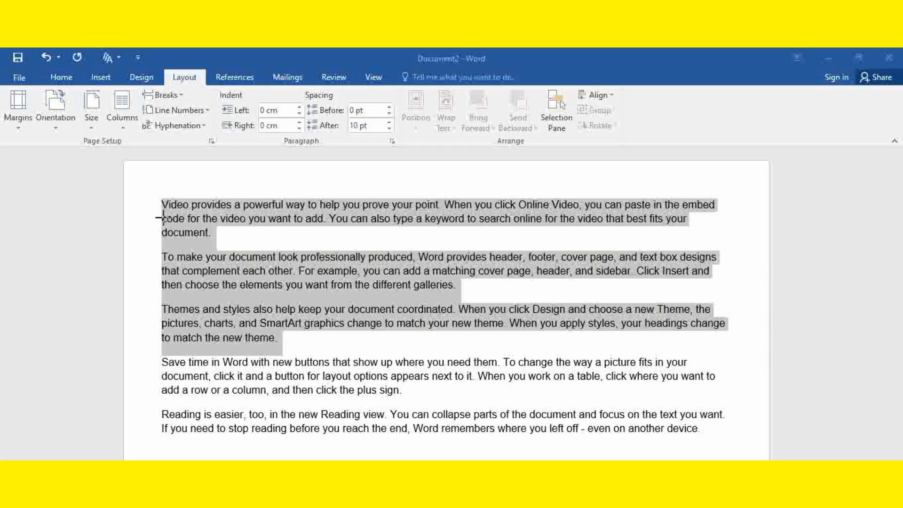
pyautogui.moveTo(156, 211); pyautogui.dragTo(127, 208)
# Step: Apply the Wide margins preset, with 2.54 cm top and bottom and 5.08 cm left and right
pyautogui.click(19, 126)
pyautogui.click(19, 126)
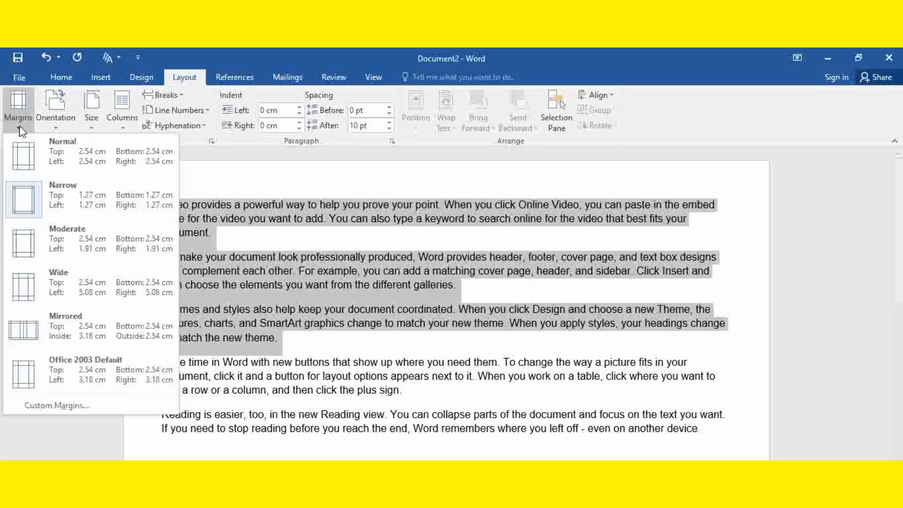
pyautogui.click(80, 281)
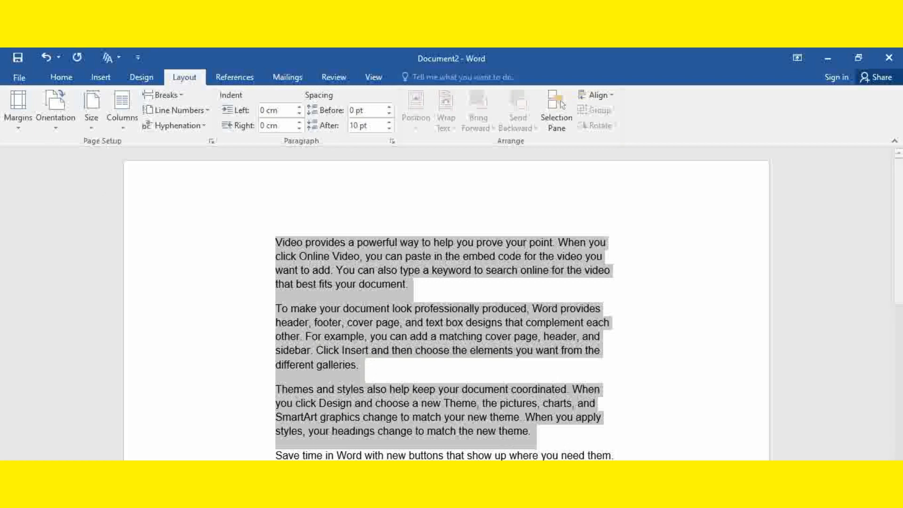
# Step: Change the page orientation to Landscape and look at the whole page
pyautogui.click(47, 124)
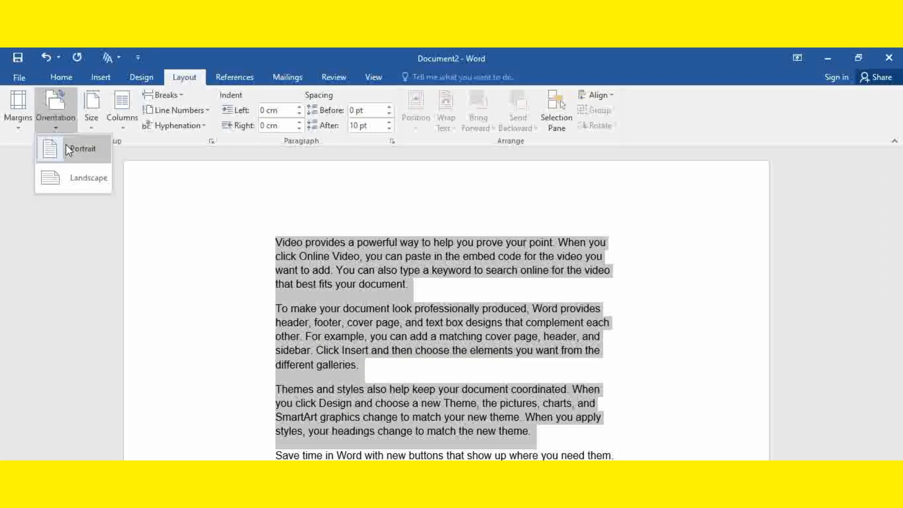
pyautogui.click(92, 182)
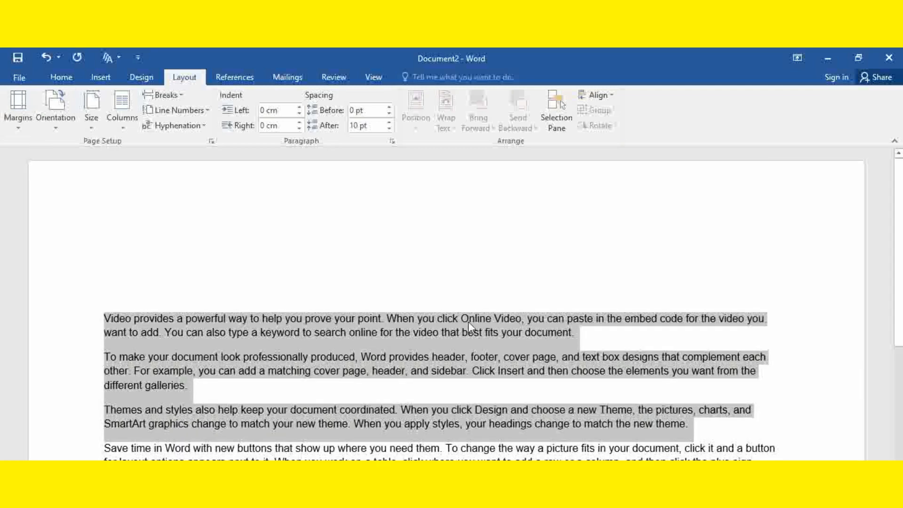
pyautogui.scroll(-2, 501, 276)
pyautogui.scroll(-7, 501, 277)
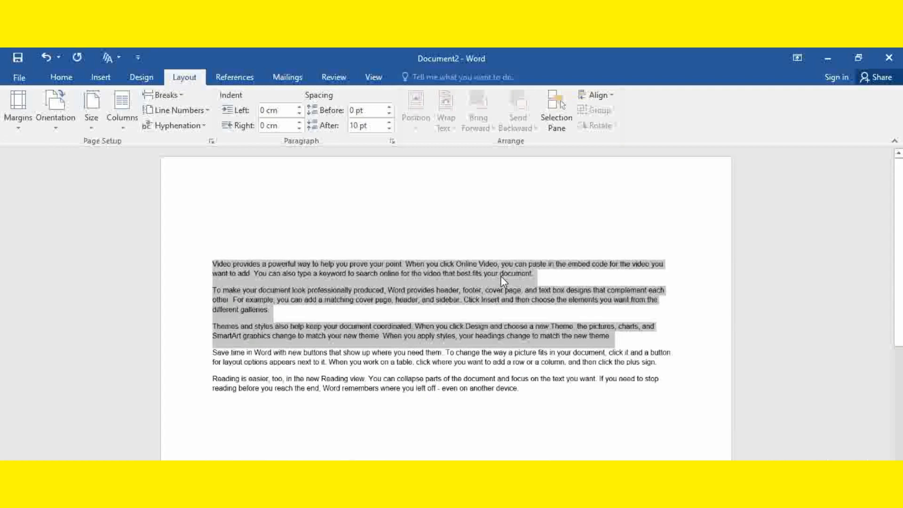
pyautogui.scroll(4, 502, 281)
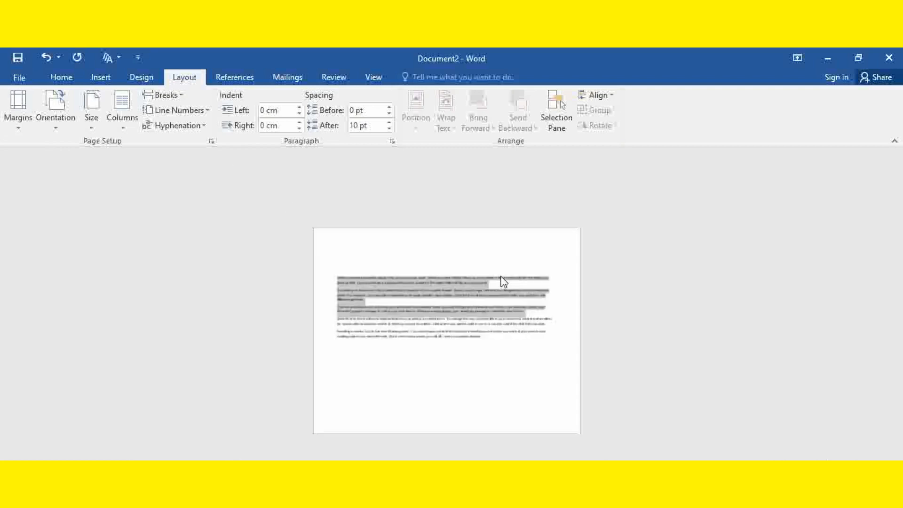
pyautogui.scroll(-2, 418, 244)
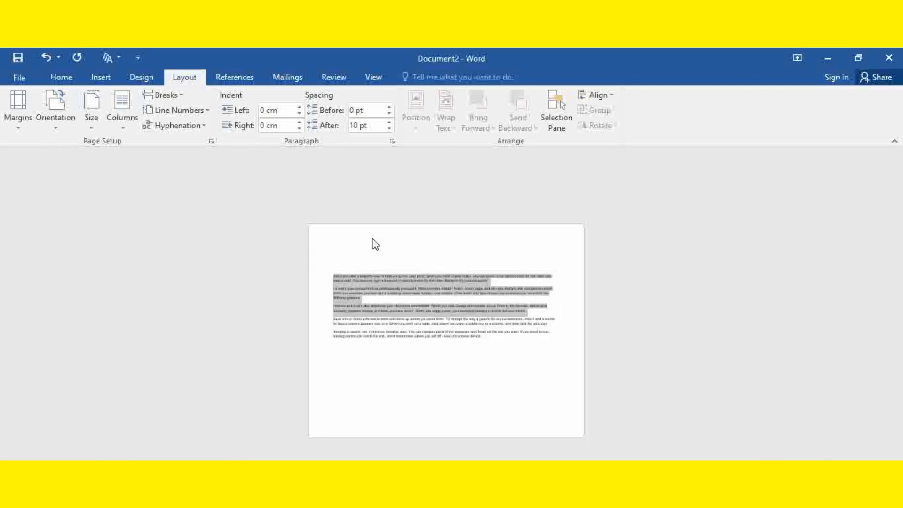
# Step: Switch the page orientation to Portrait and back to Landscape to compare the two layouts
pyautogui.click(56, 122)
pyautogui.click(68, 149)
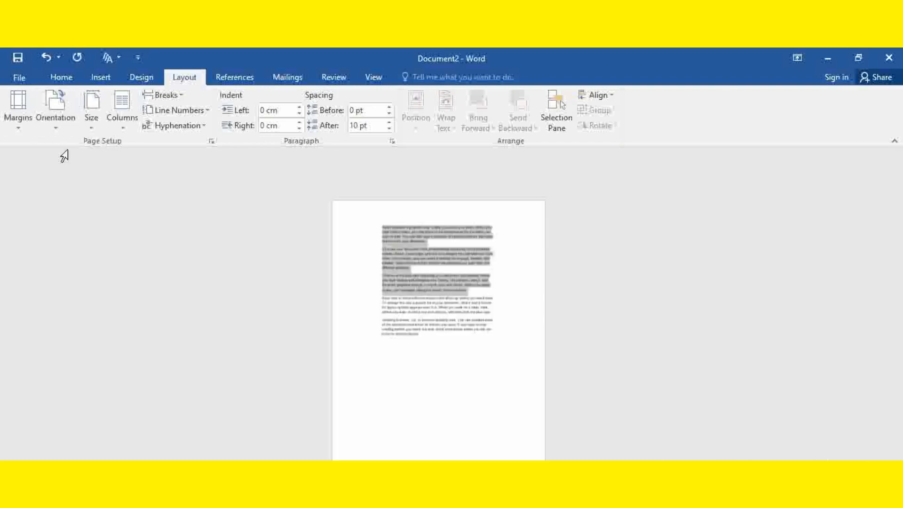
pyautogui.click(57, 128)
pyautogui.click(75, 179)
pyautogui.click(58, 127)
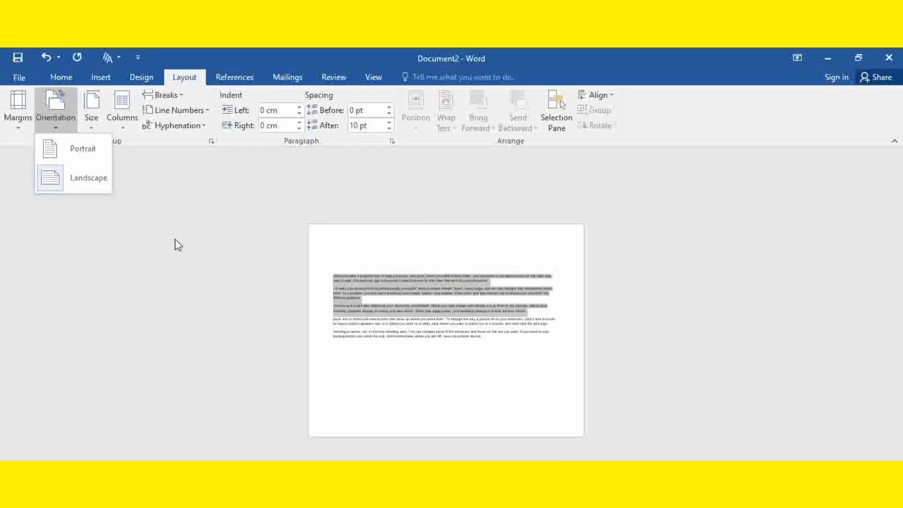
pyautogui.click(172, 266)
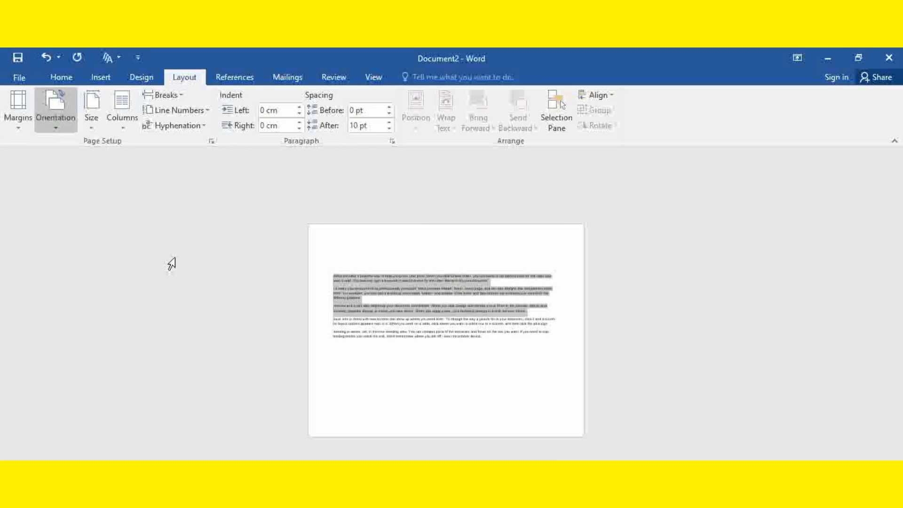
# Step: Set the paper size to A4 (21 cm x 29.7 cm) and the page orientation to Portrait
pyautogui.click(93, 123)
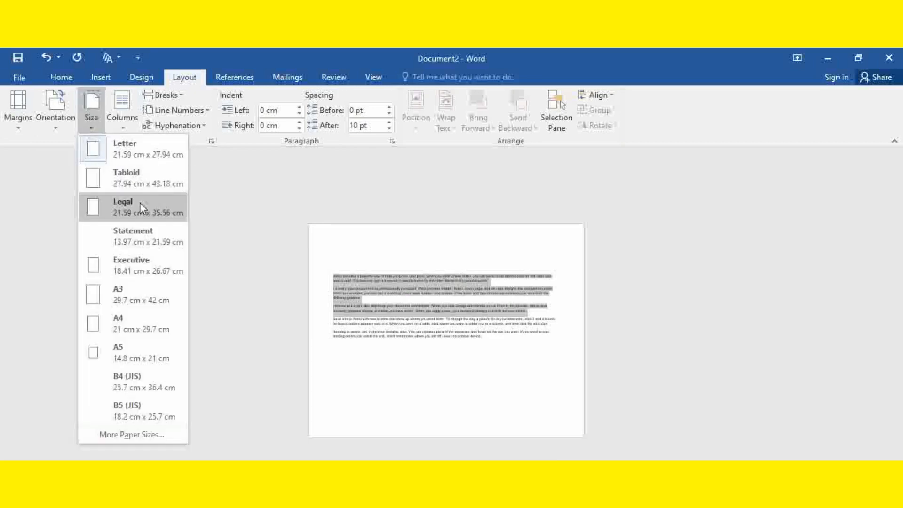
pyautogui.click(143, 324)
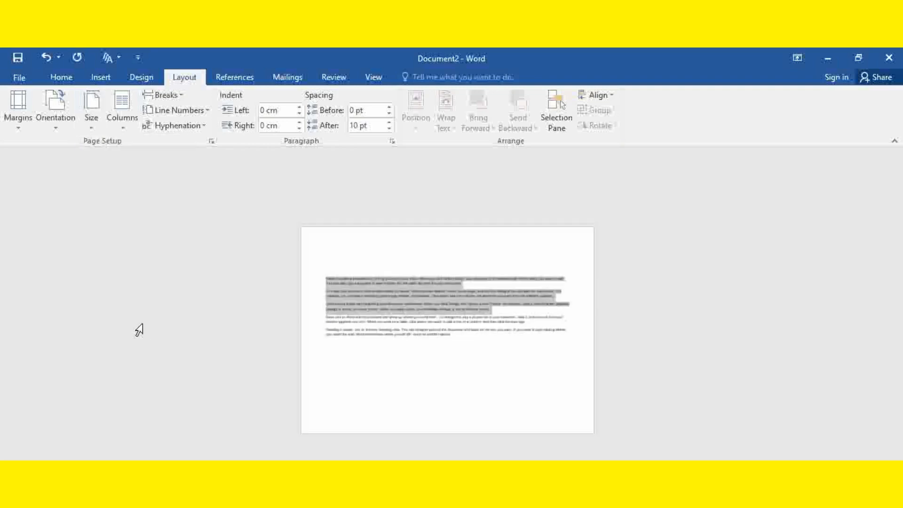
pyautogui.click(63, 118)
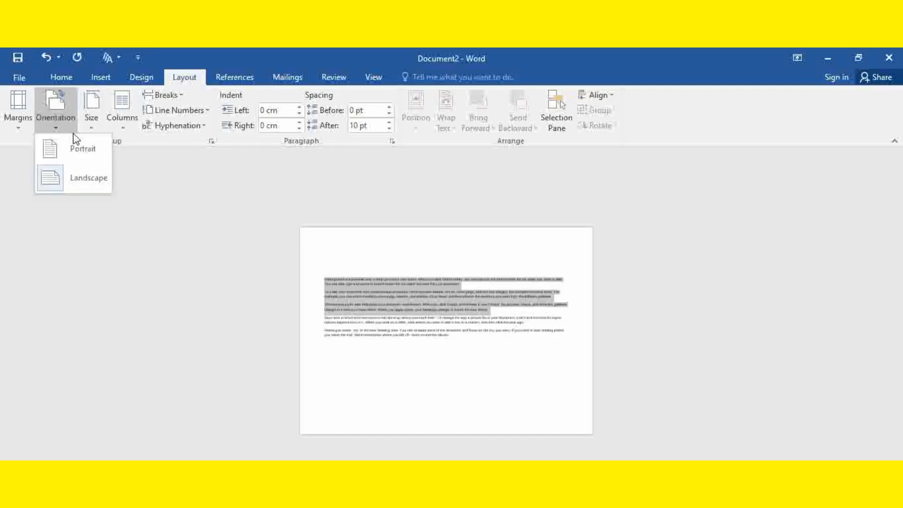
pyautogui.click(75, 146)
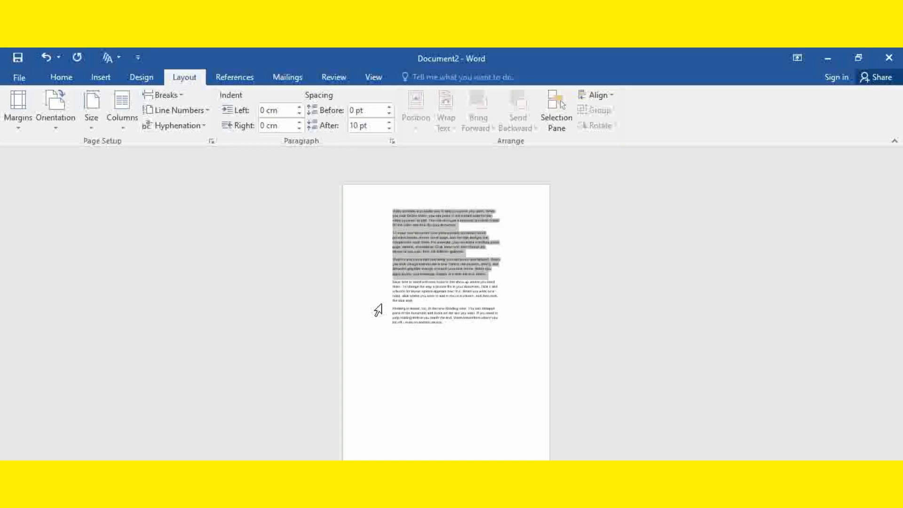
pyautogui.click(94, 133)
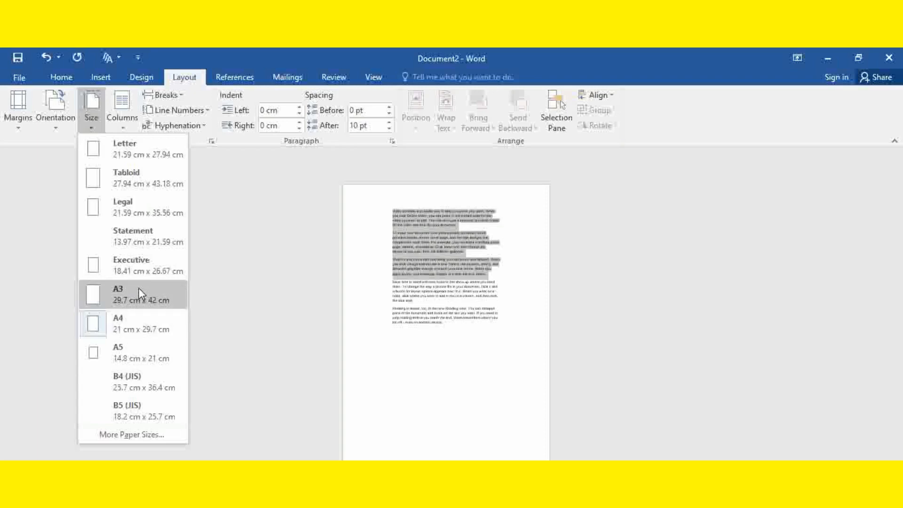
pyautogui.click(444, 346)
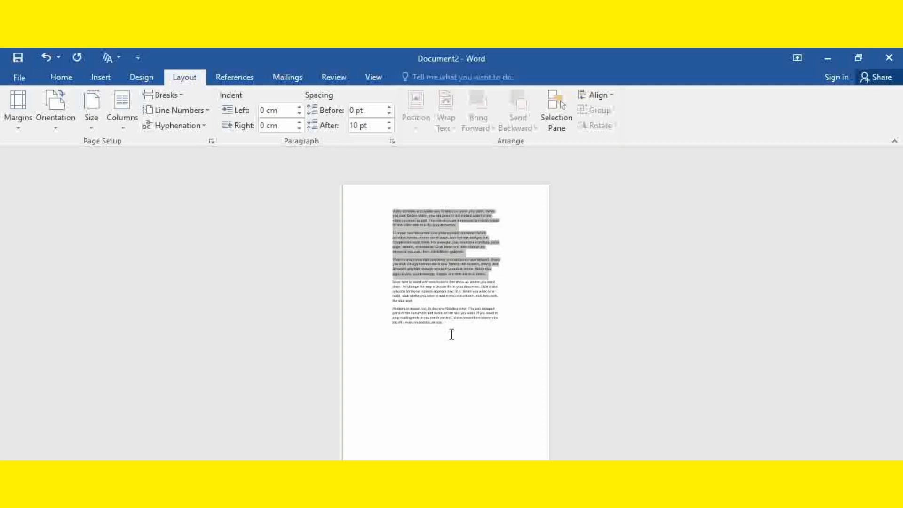
# Step: Copy all the sample text and paste it repeatedly at the end of the document to fill several pages
pyautogui.click(452, 327)
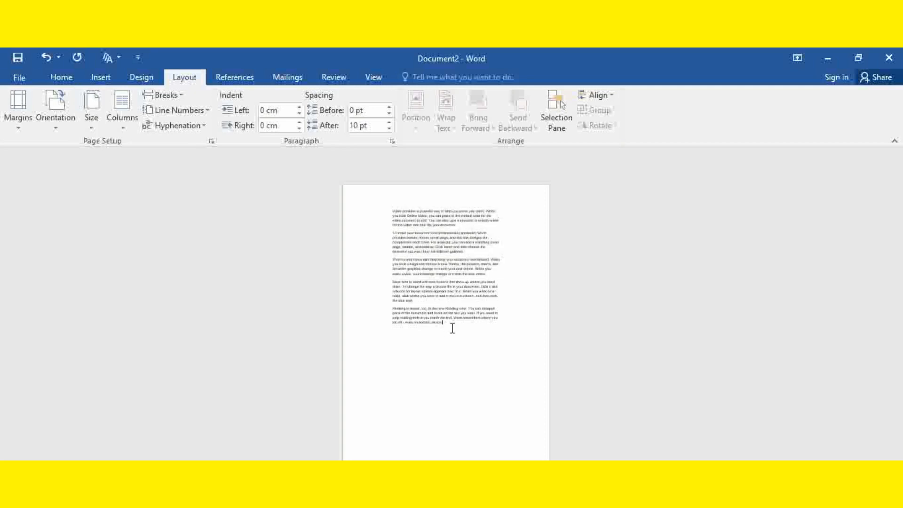
pyautogui.moveTo(452, 328); pyautogui.dragTo(372, 200)
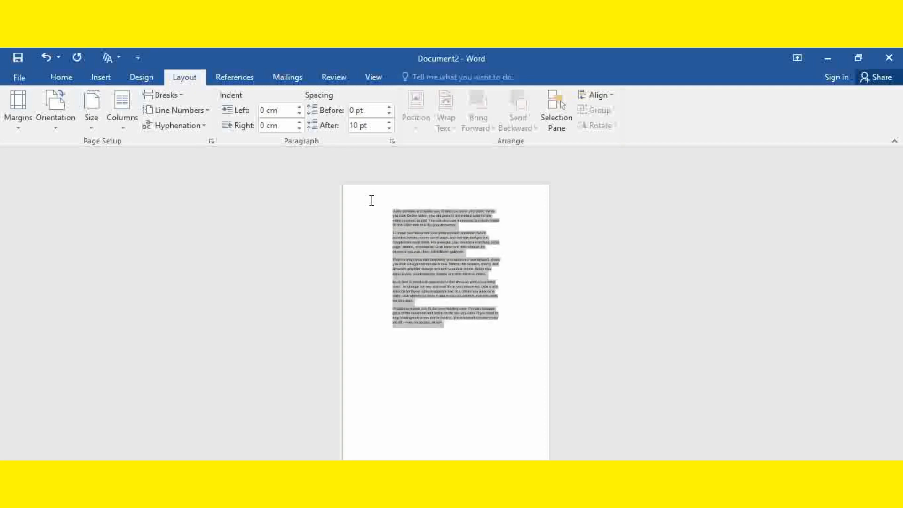
pyautogui.click(457, 329)
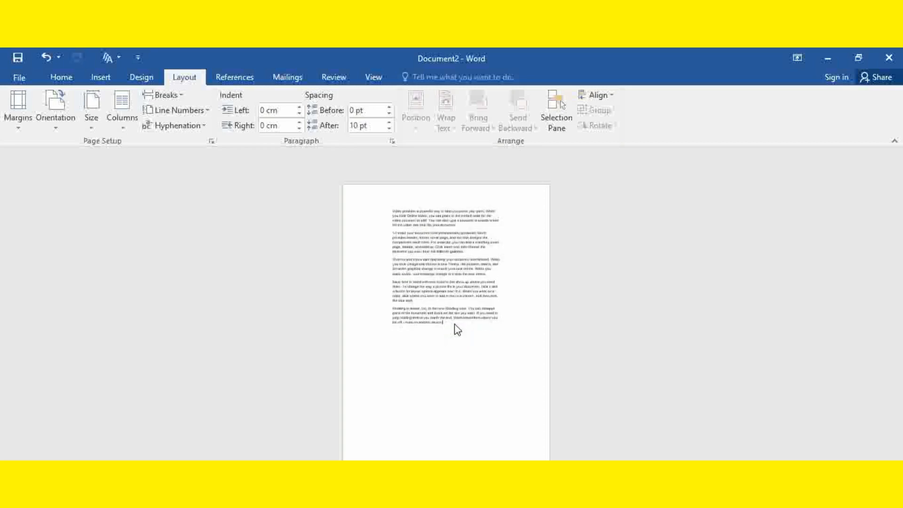
pyautogui.hotkey('ctrl', 'v')
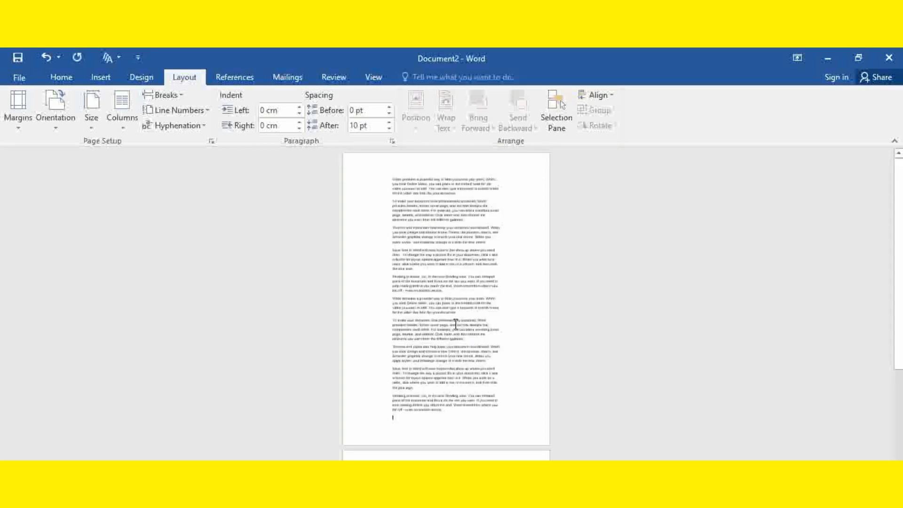
pyautogui.hotkey('ctrl', 'v')
pyautogui.hotkey('ctrl', 'v')
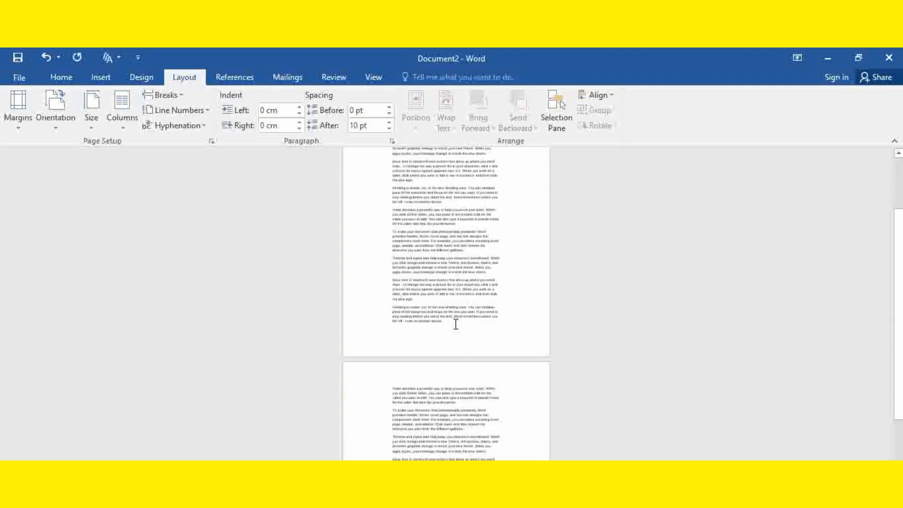
pyautogui.hotkey('ctrl', 'v')
pyautogui.hotkey('ctrl', 'v')
pyautogui.hotkey('ctrl', 'v')
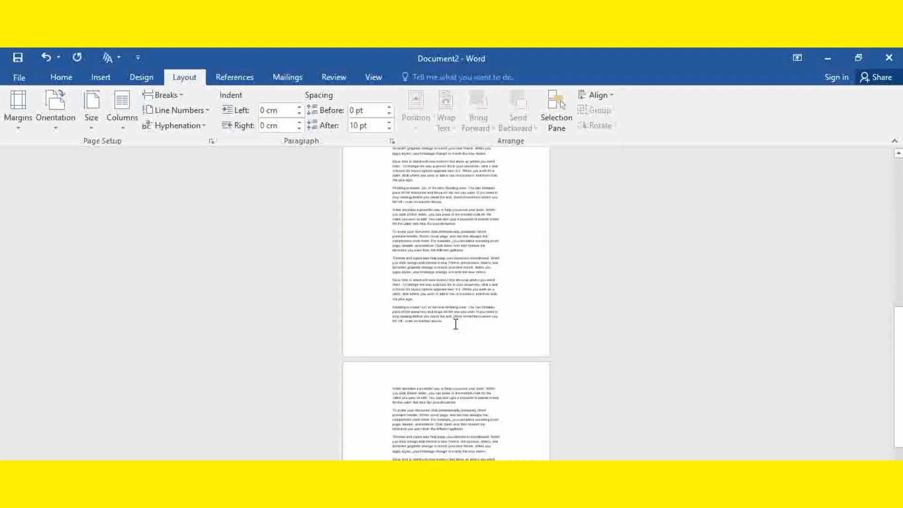
pyautogui.hotkey('ctrl', 'v')
pyautogui.hotkey('ctrl', 'v')
pyautogui.hotkey('ctrl', 'v')
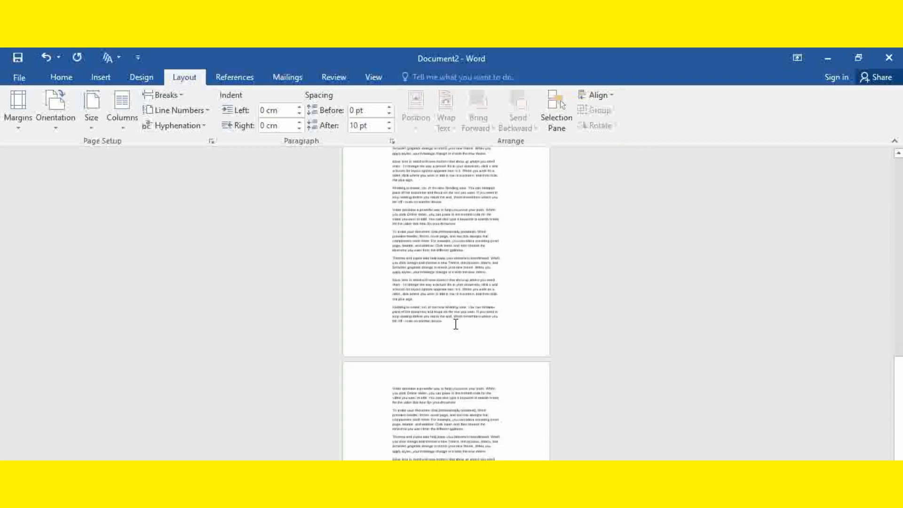
pyautogui.hotkey('ctrl', 'v')
pyautogui.scroll(-3, 456, 323)
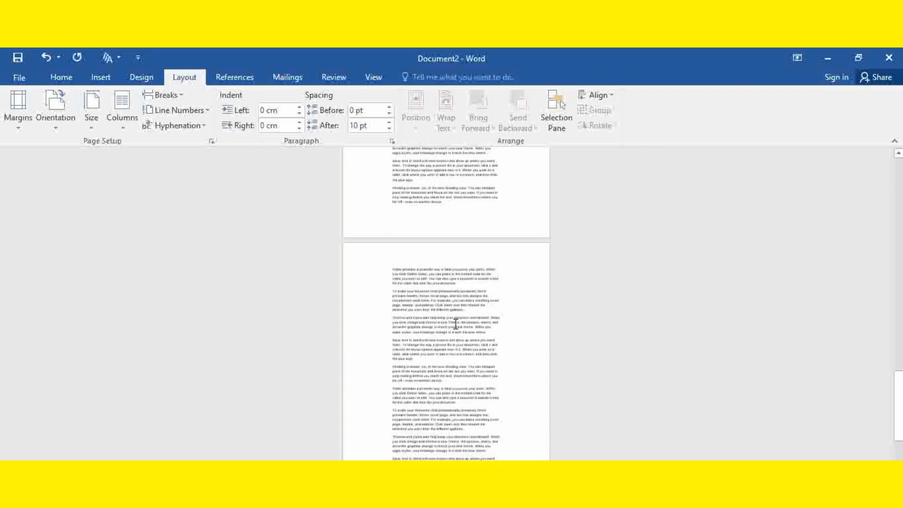
pyautogui.keyDown('ctrl'); pyautogui.scroll(-5, 411, 406); pyautogui.keyUp('ctrl')
pyautogui.keyDown('ctrl'); pyautogui.scroll(4, 409, 404); pyautogui.keyUp('ctrl')
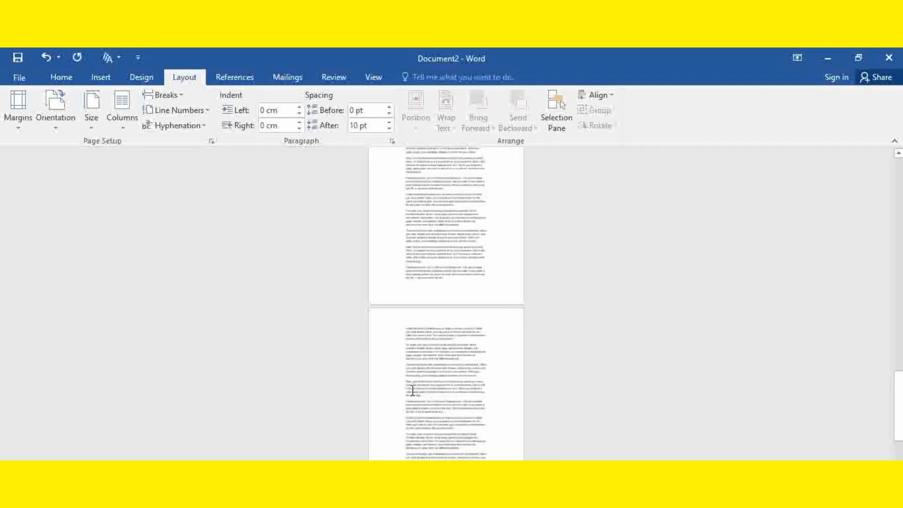
pyautogui.keyDown('ctrl'); pyautogui.scroll(3, 412, 390); pyautogui.keyUp('ctrl')
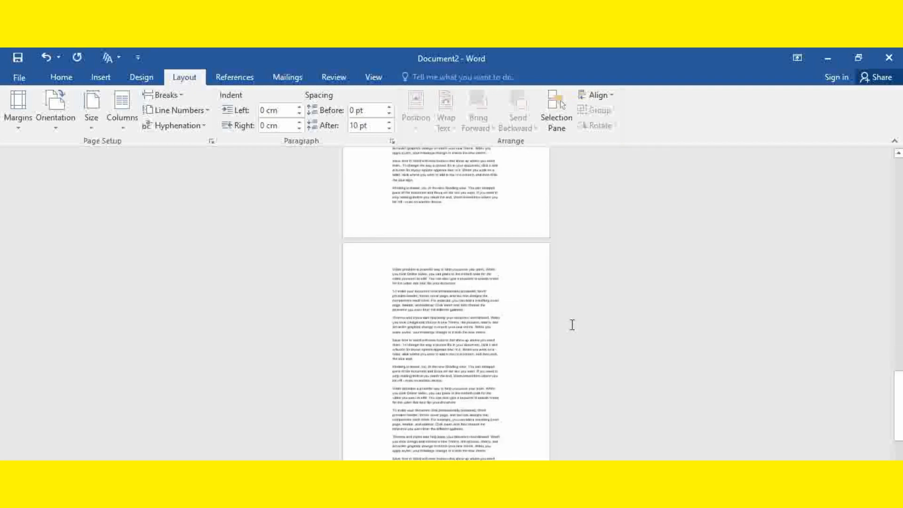
# Step: Look through the pages of the extended document, from the first page to the last paragraph
pyautogui.scroll(5, 572, 325)
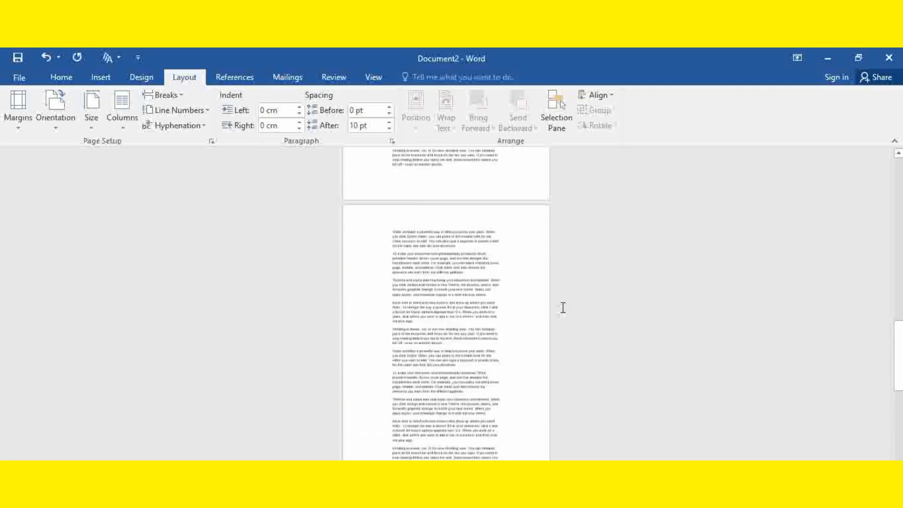
pyautogui.scroll(7, 563, 307)
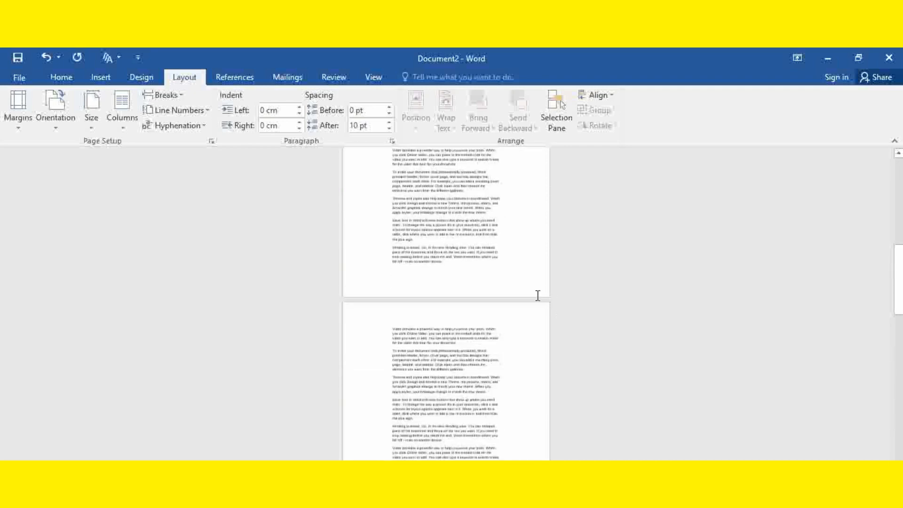
pyautogui.keyDown('ctrl'); pyautogui.scroll(5, 538, 295); pyautogui.keyUp('ctrl')
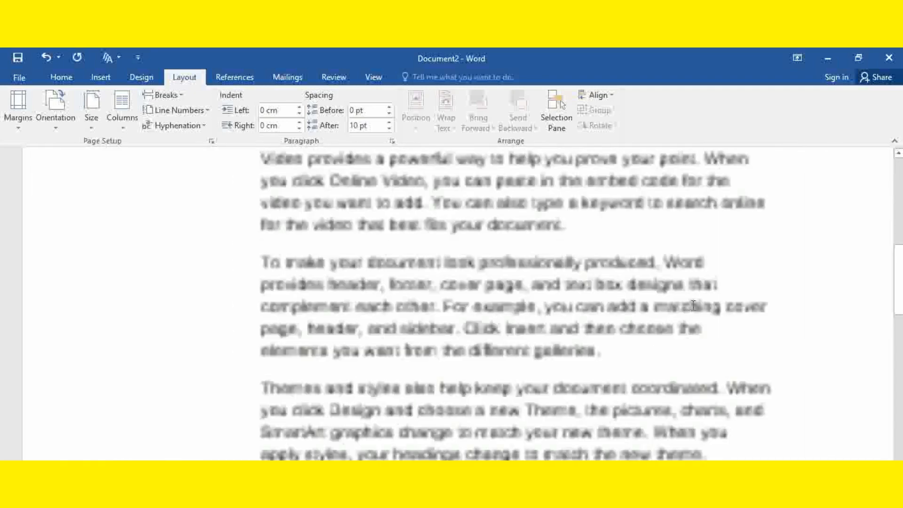
pyautogui.keyDown('ctrl'); pyautogui.scroll(-2, 661, 293); pyautogui.keyUp('ctrl')
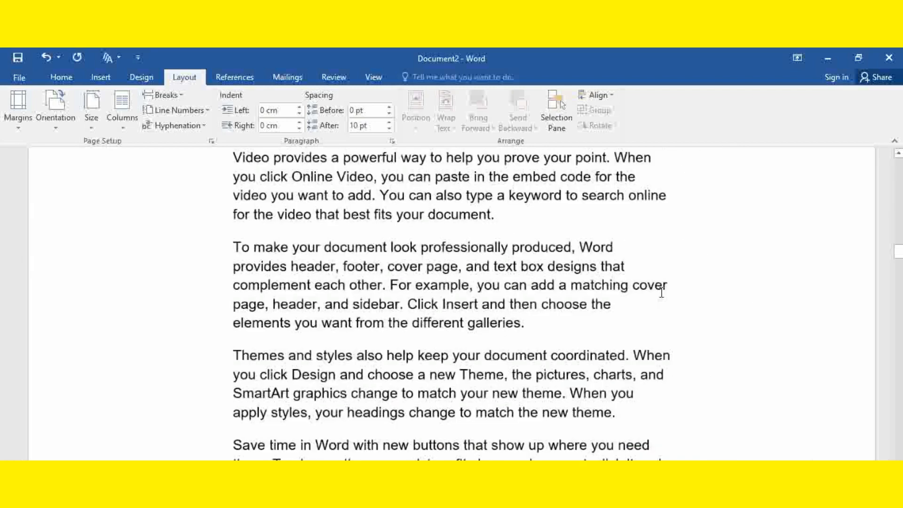
pyautogui.keyDown('ctrl'); pyautogui.scroll(-1, 661, 292); pyautogui.keyUp('ctrl')
pyautogui.scroll(-4, 644, 282)
pyautogui.scroll(1, 644, 281)
pyautogui.scroll(-4, 647, 315)
pyautogui.scroll(-1, 647, 322)
pyautogui.scroll(-20, 644, 323)
pyautogui.scroll(-20, 631, 338)
pyautogui.scroll(-9, 561, 339)
pyautogui.scroll(5, 483, 258)
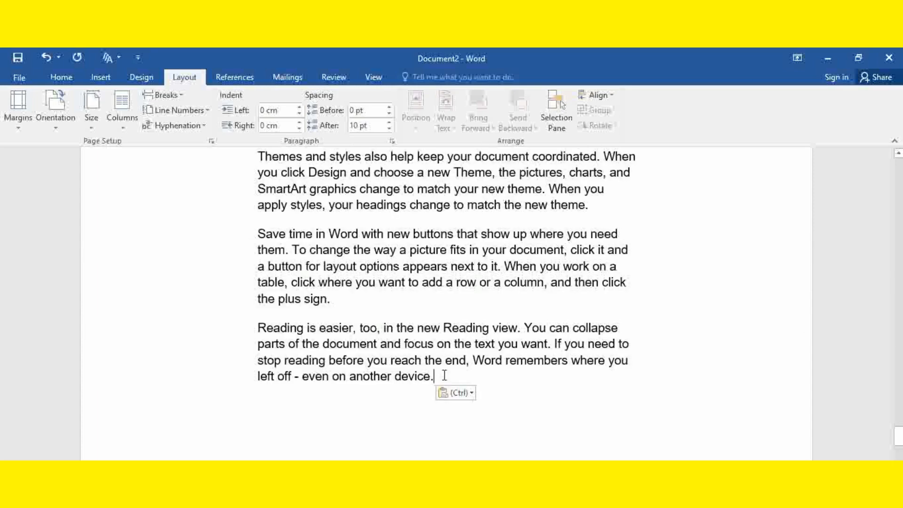
pyautogui.doubleClick(444, 376)
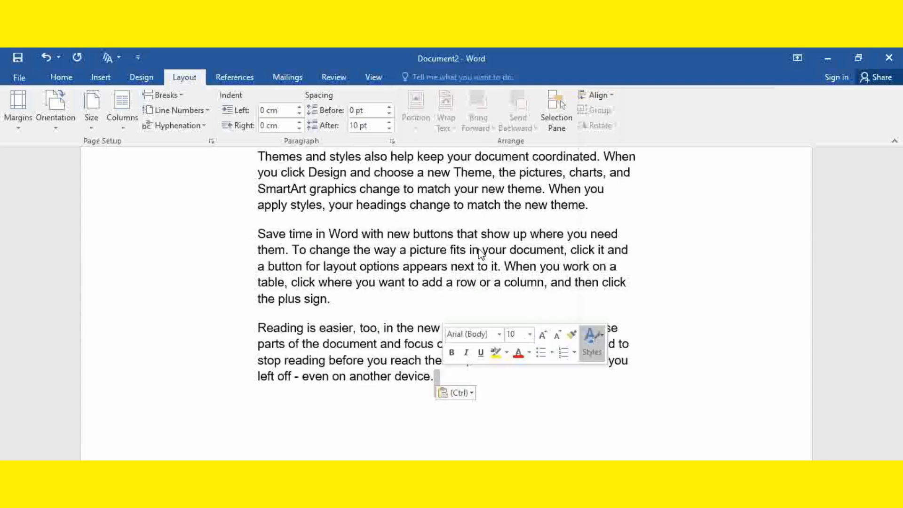
pyautogui.click(688, 284)
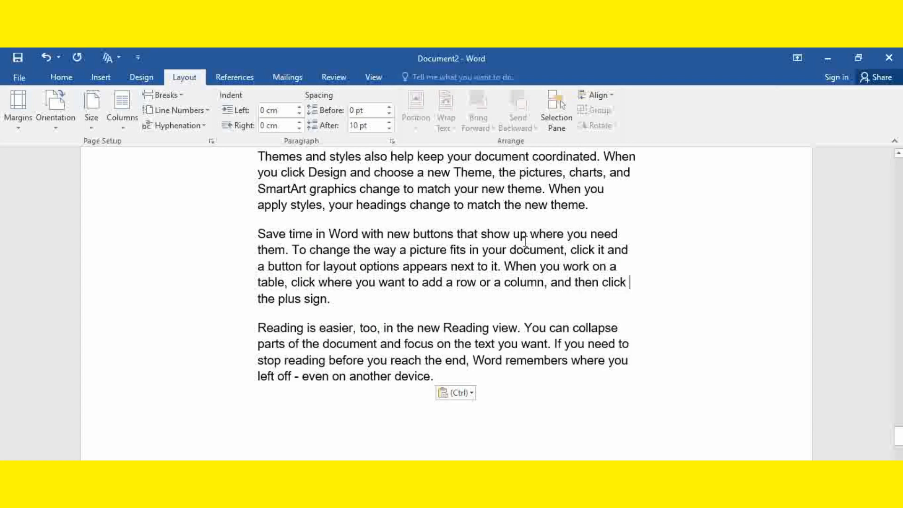
pyautogui.scroll(-8, 524, 241)
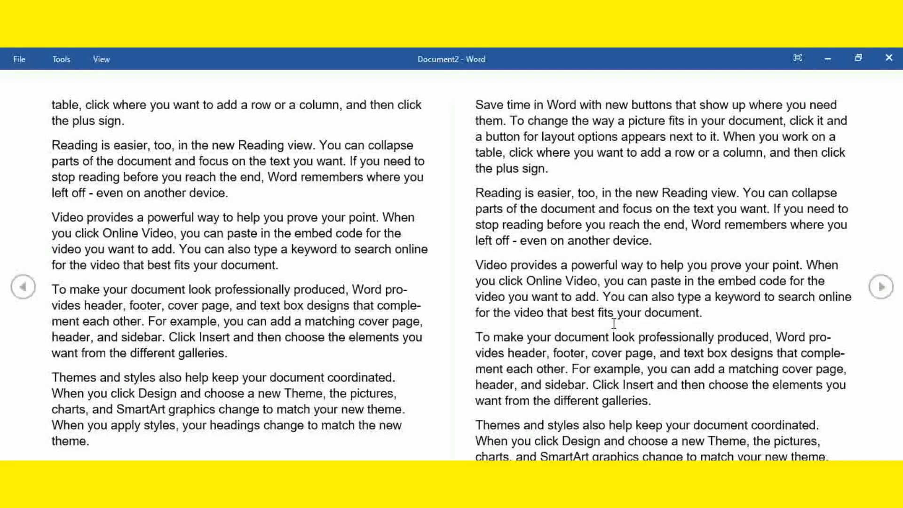
pyautogui.scroll(-2, 614, 323)
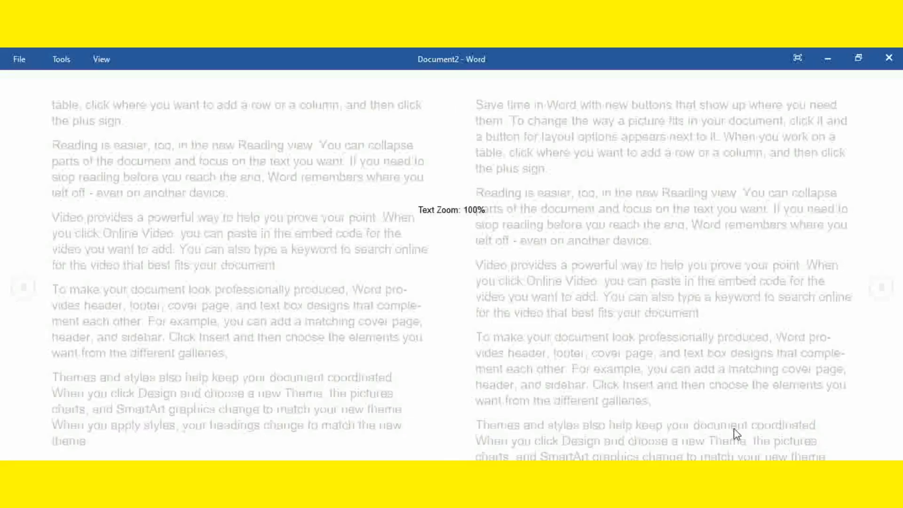
pyautogui.press('Escape')
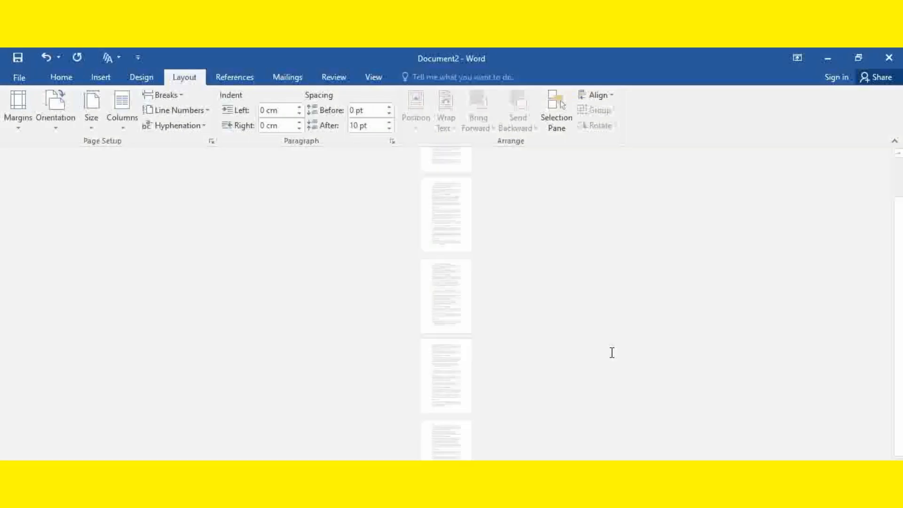
# Step: Examine how the pasted text is spread over the A4 pages, from the first page to the end of the document
pyautogui.scroll(10, 558, 323)
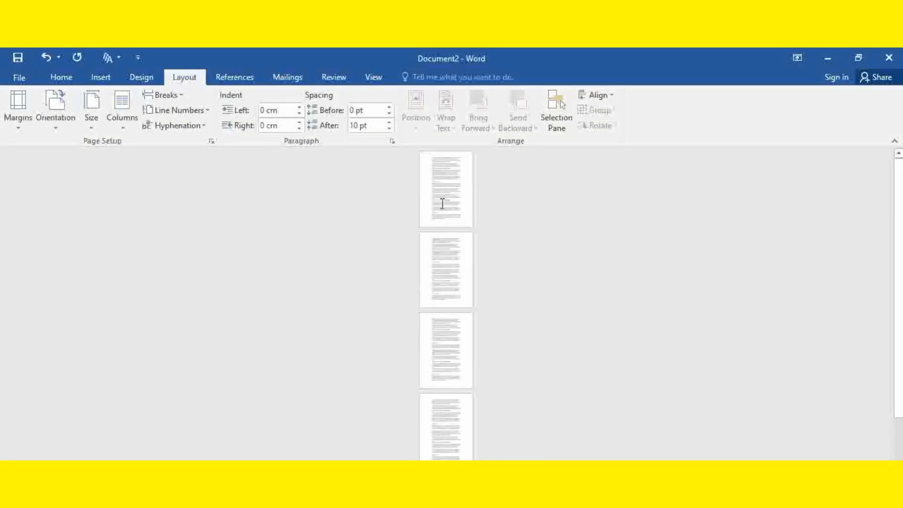
pyautogui.scroll(-3, 461, 344)
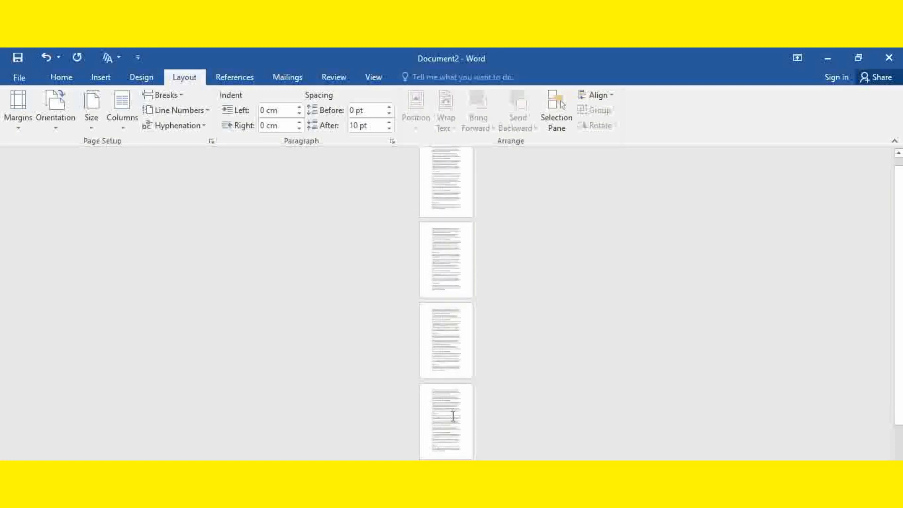
pyautogui.scroll(-3, 458, 411)
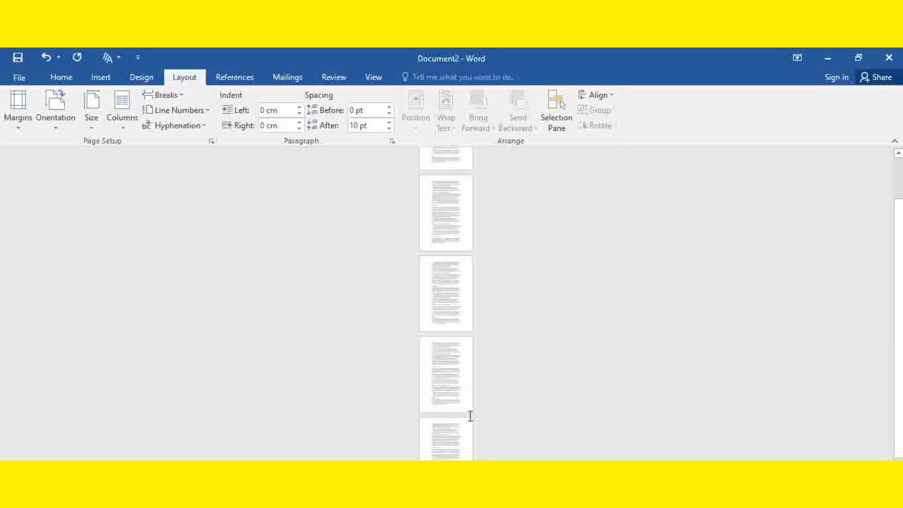
pyautogui.scroll(-1, 469, 415)
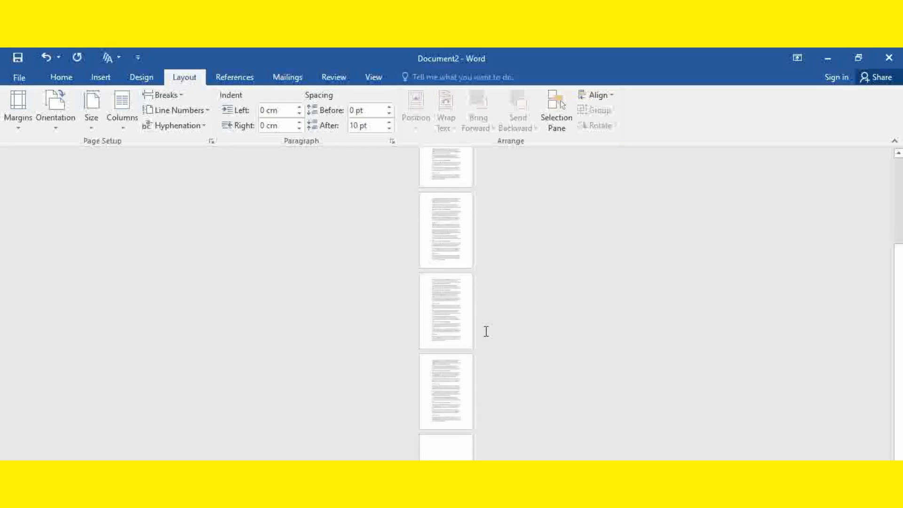
pyautogui.scroll(1, 494, 277)
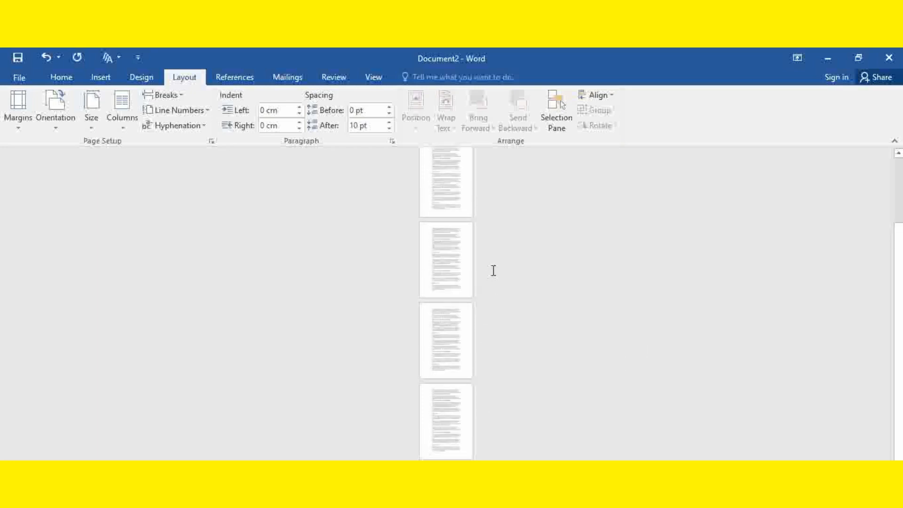
pyautogui.keyDown('ctrl'); pyautogui.scroll(8, 586, 298); pyautogui.keyUp('ctrl')
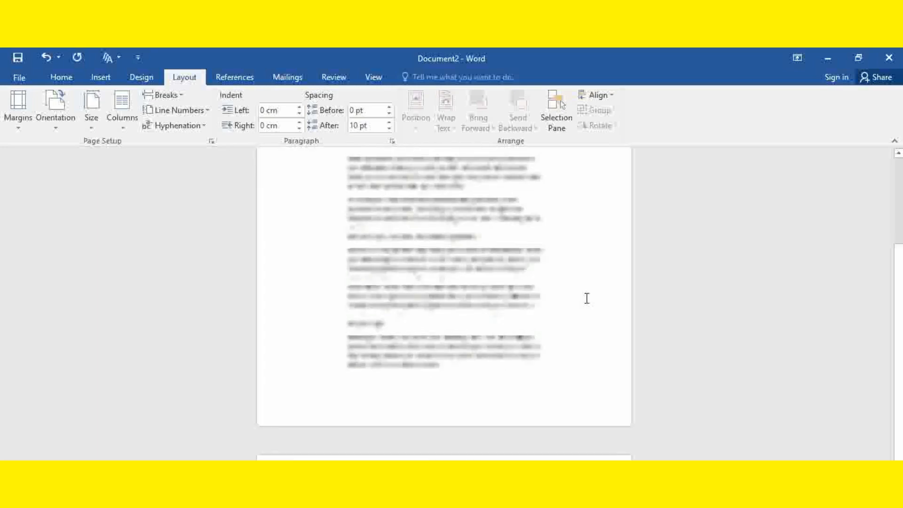
pyautogui.scroll(5, 587, 298)
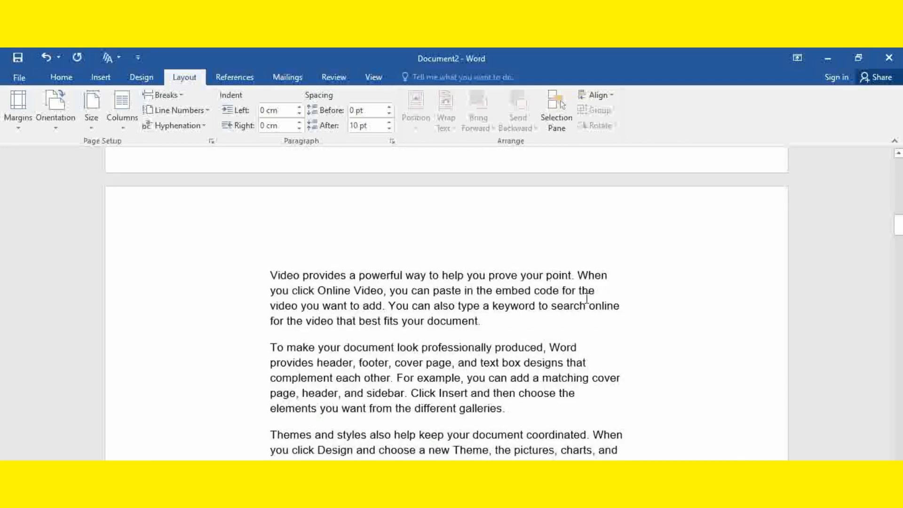
pyautogui.scroll(5, 586, 298)
pyautogui.scroll(-10, 586, 298)
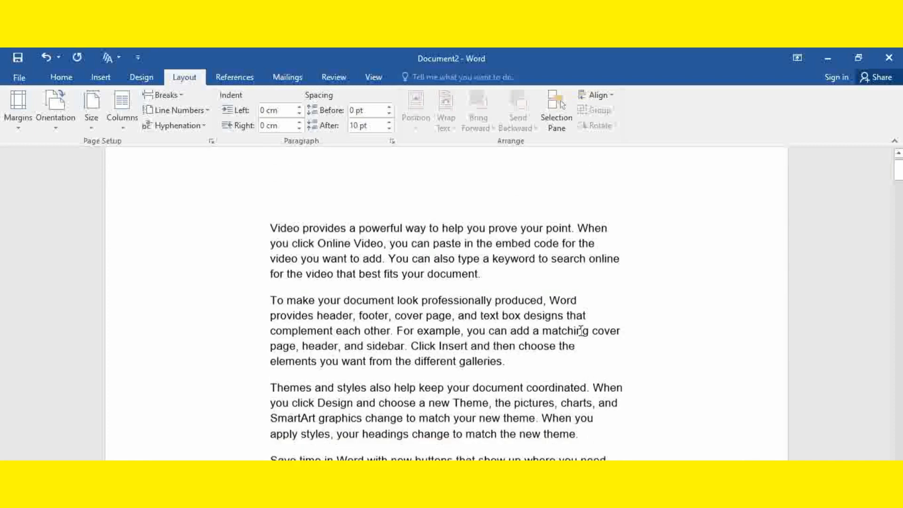
pyautogui.scroll(-10, 584, 339)
pyautogui.scroll(-10, 584, 334)
pyautogui.scroll(-10, 584, 333)
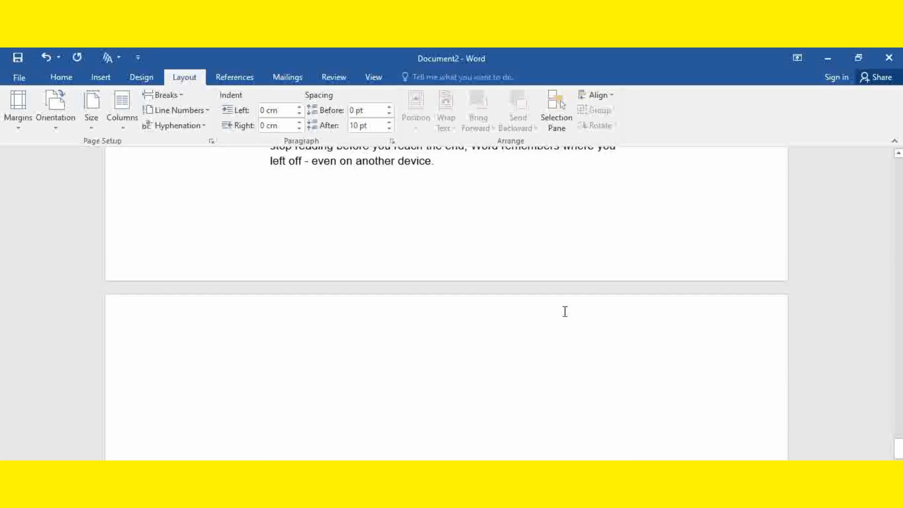
pyautogui.scroll(2, 457, 261)
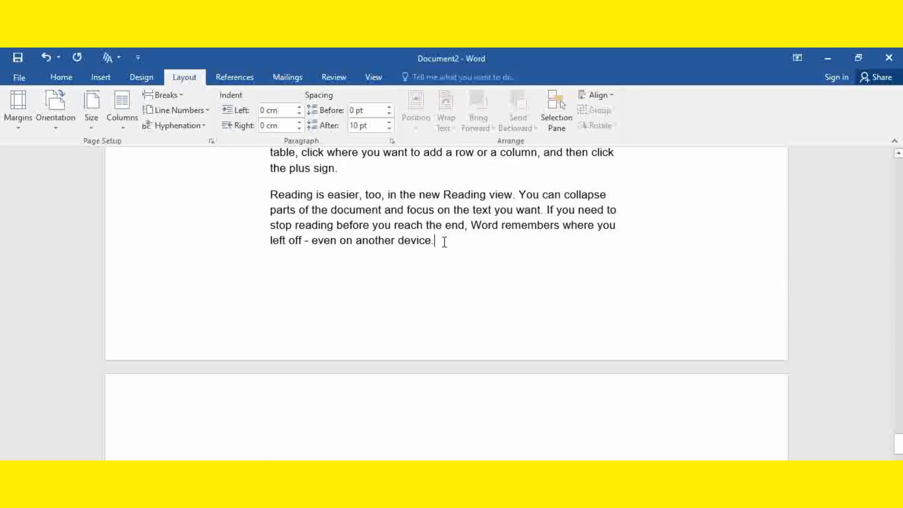
pyautogui.scroll(4, 445, 242)
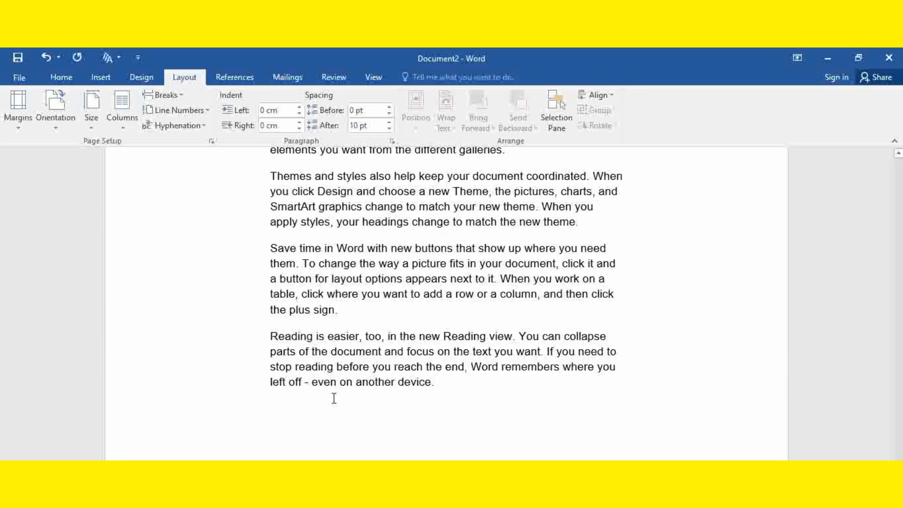
pyautogui.scroll(-3, 440, 372)
pyautogui.scroll(2, 536, 258)
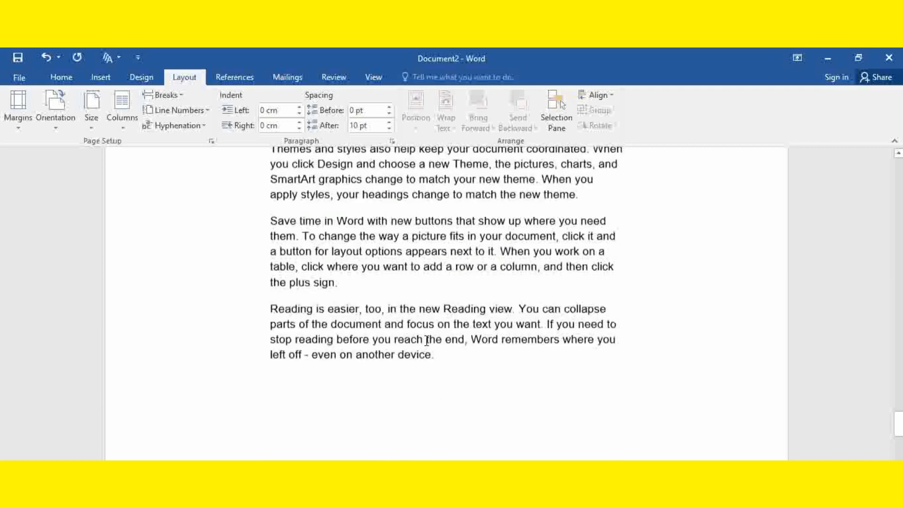
# Step: Set the document's paper size to A3 (29.7 cm x 42 cm)
pyautogui.click(86, 124)
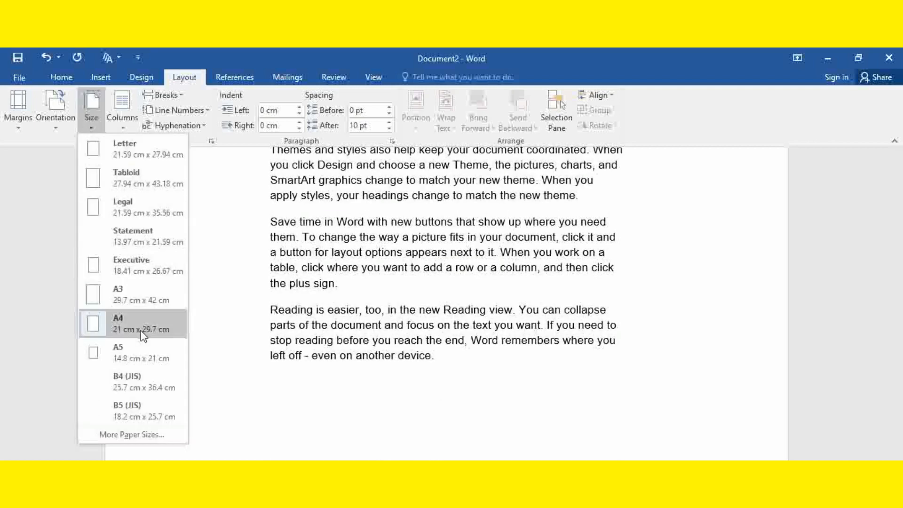
pyautogui.click(138, 295)
pyautogui.scroll(10, 639, 342)
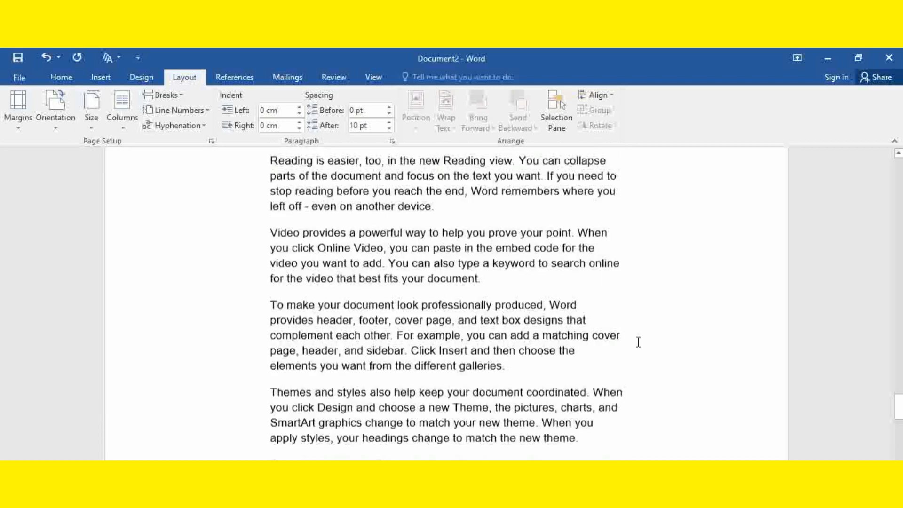
pyautogui.scroll(3, 639, 342)
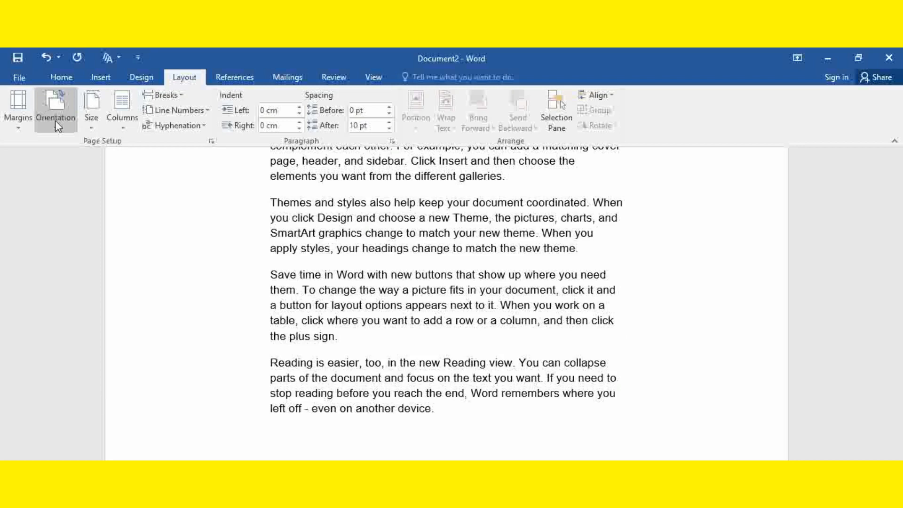
pyautogui.click(91, 127)
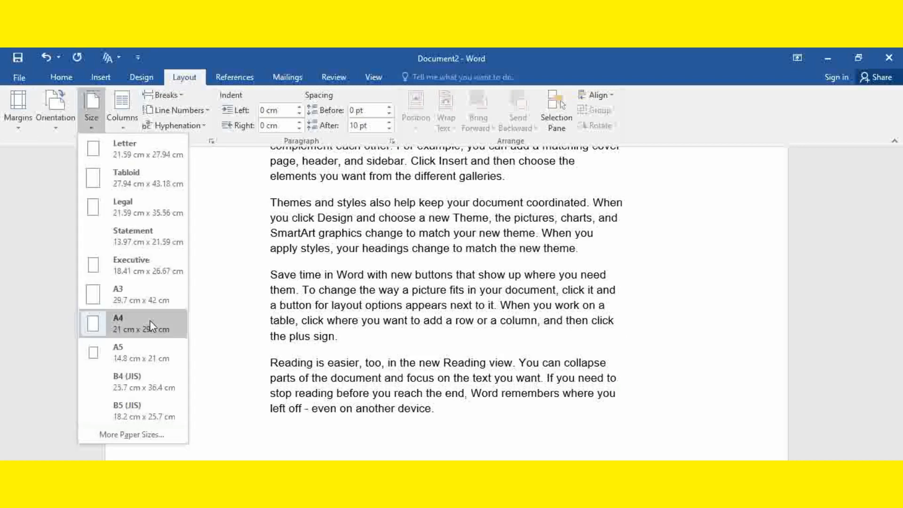
pyautogui.click(142, 292)
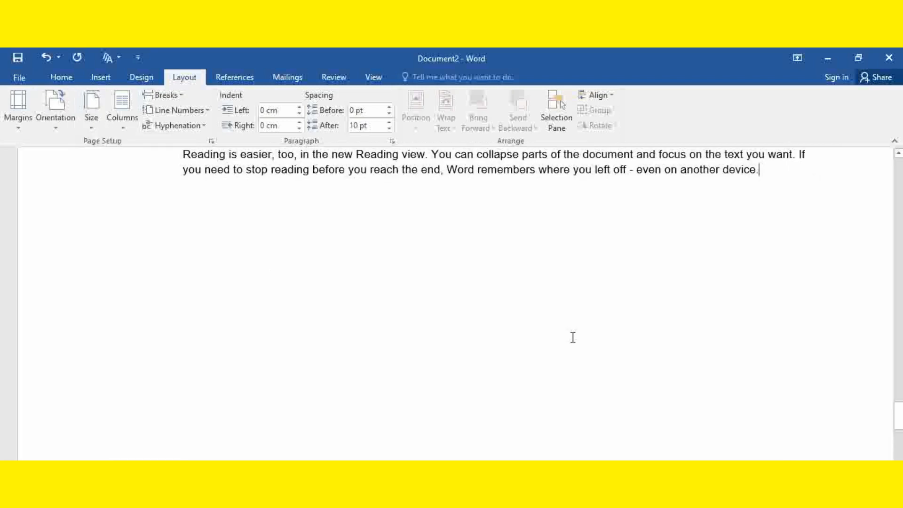
# Step: Examine how the text is distributed over the A3 pages, from the last page back to the first
pyautogui.keyDown('ctrl'); pyautogui.scroll(-7, 566, 338); pyautogui.keyUp('ctrl')
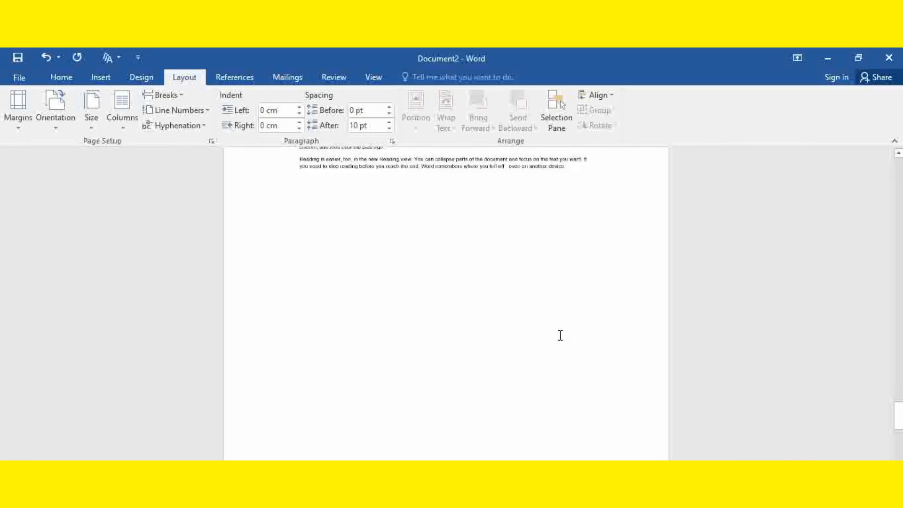
pyautogui.scroll(8, 556, 337)
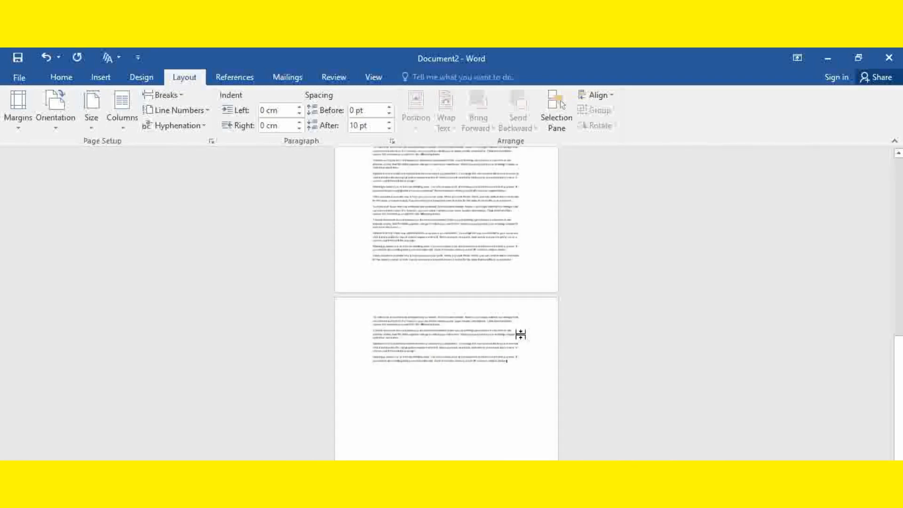
pyautogui.scroll(10, 516, 335)
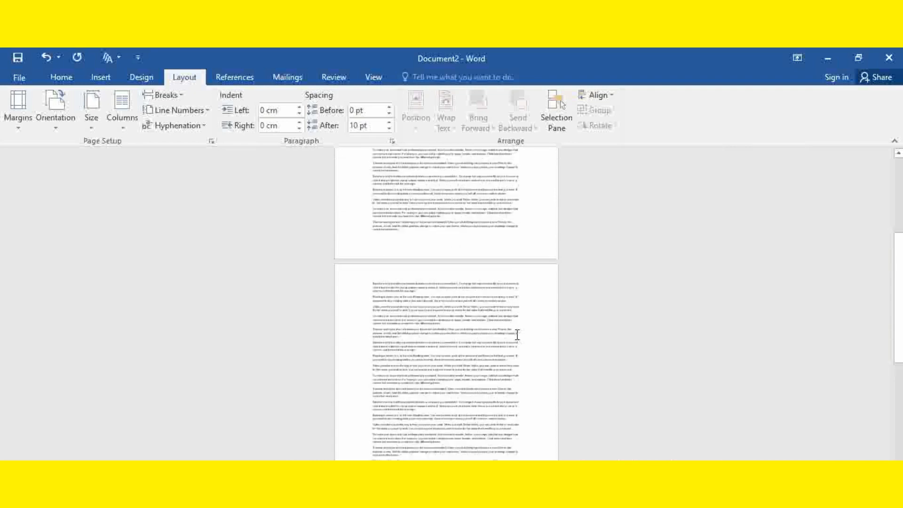
pyautogui.scroll(5, 516, 335)
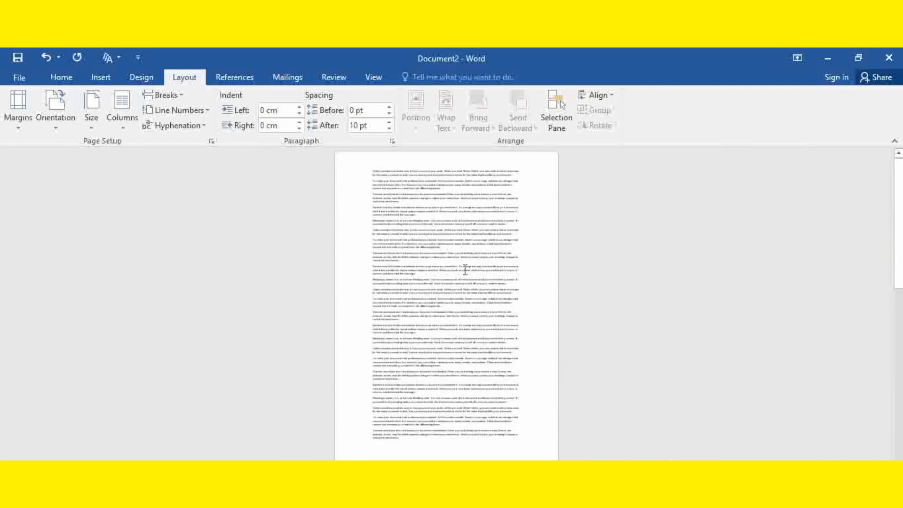
pyautogui.scroll(-8, 462, 259)
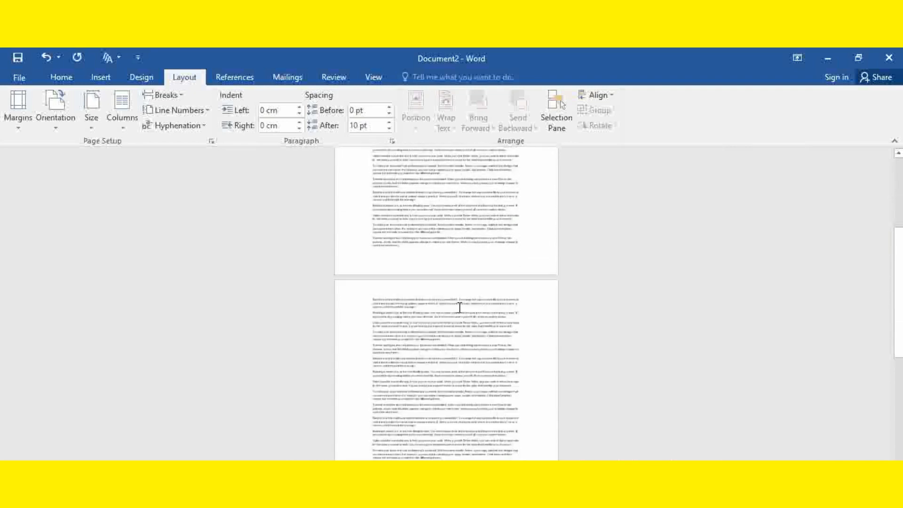
pyautogui.scroll(-10, 459, 310)
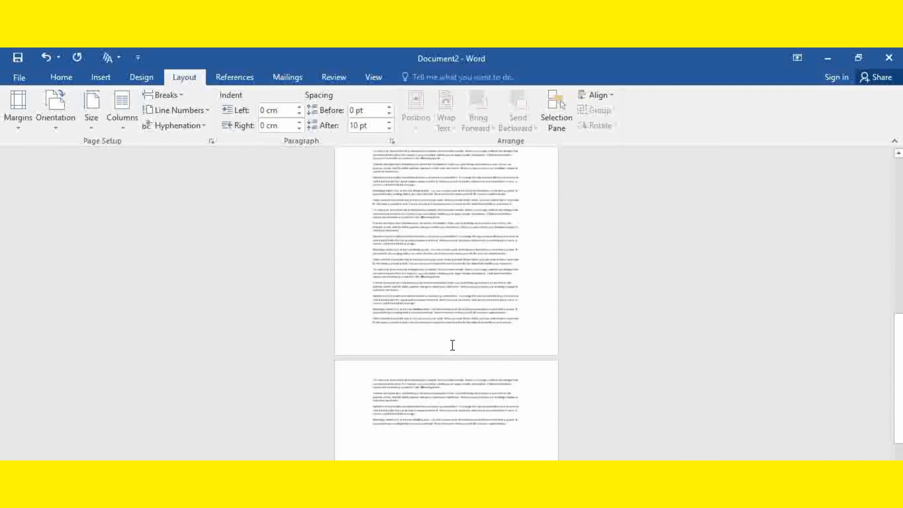
pyautogui.scroll(6, 472, 295)
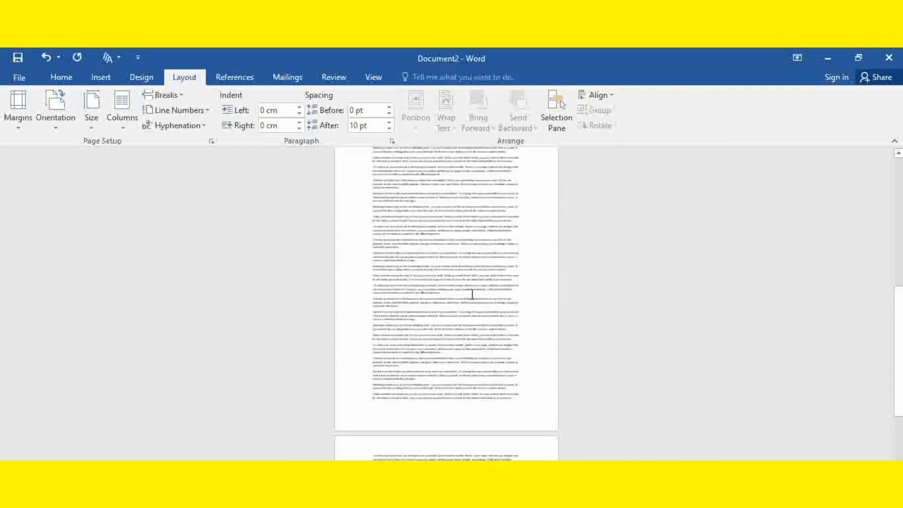
pyautogui.moveTo(899, 338); pyautogui.dragTo(875, 139)
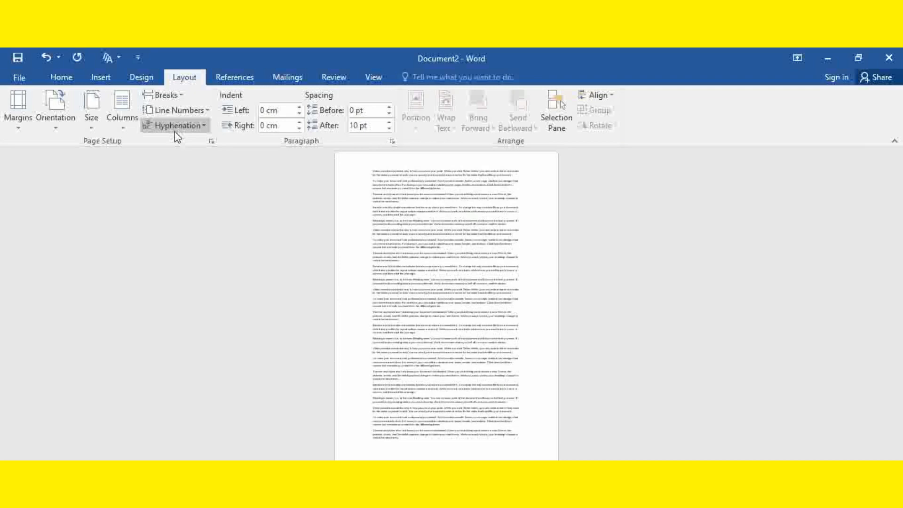
# Step: Set the document's paper size to A4 (21 cm x 29.7 cm) and review its pages back to the first
pyautogui.click(95, 125)
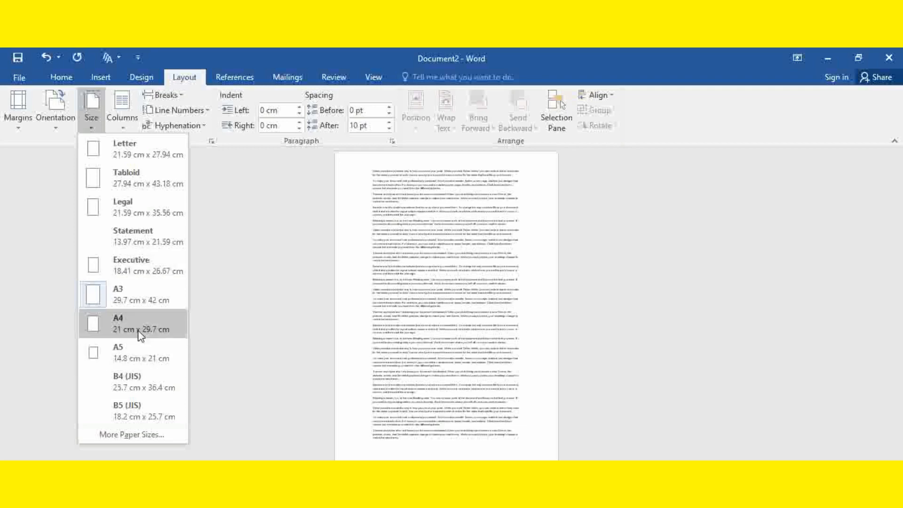
pyautogui.click(140, 325)
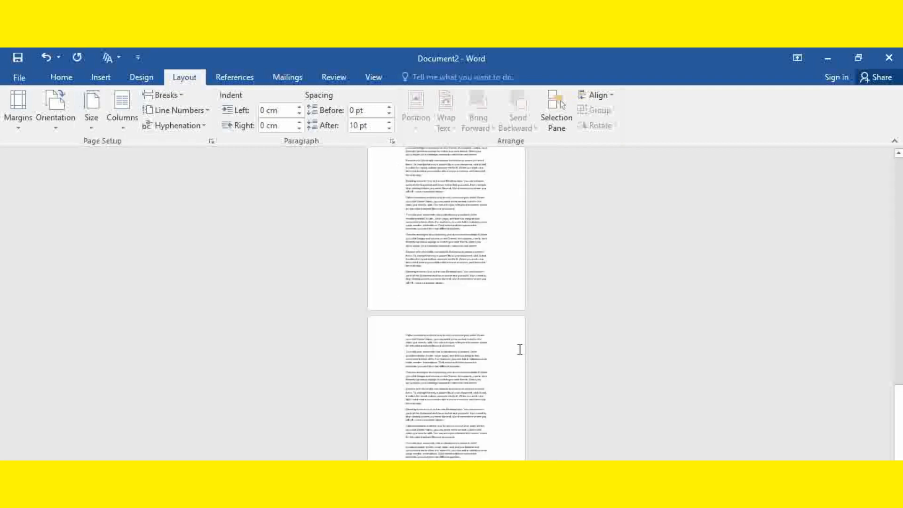
pyautogui.scroll(-1, 508, 316)
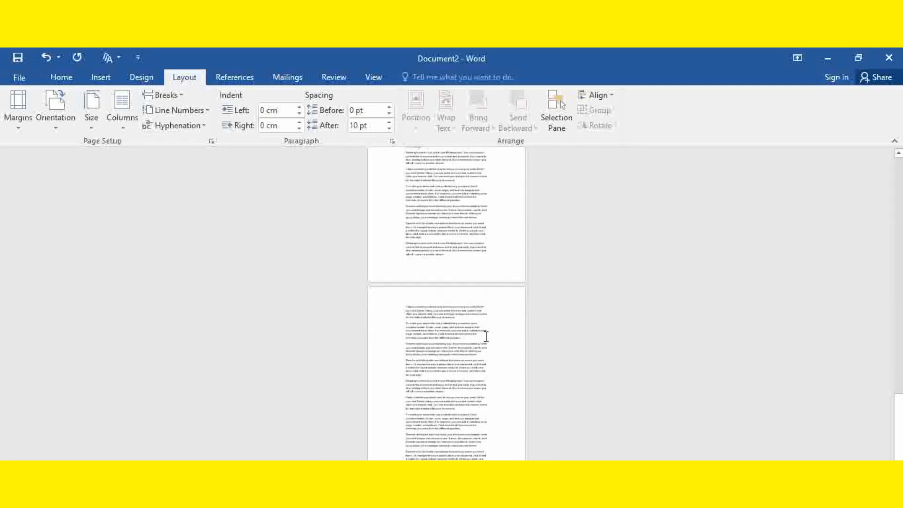
pyautogui.scroll(1, 489, 319)
pyautogui.scroll(-3, 487, 318)
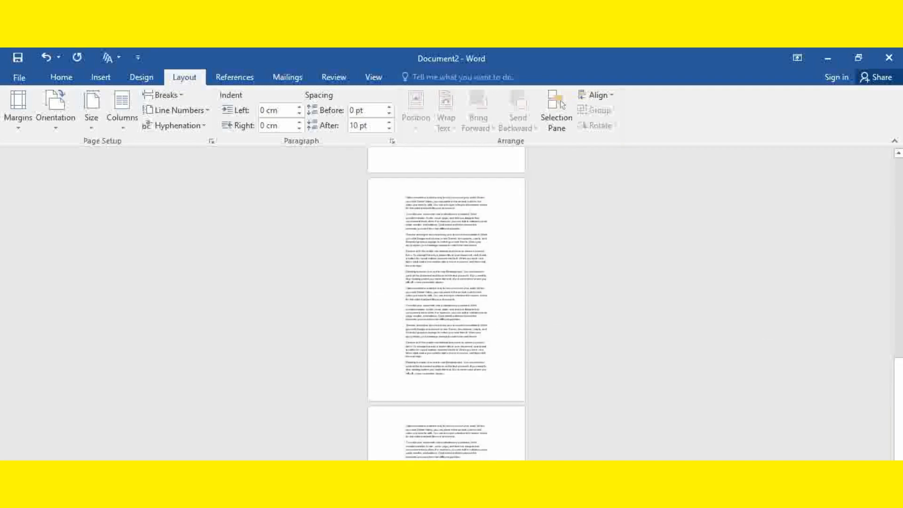
pyautogui.moveTo(899, 393); pyautogui.dragTo(899, 190)
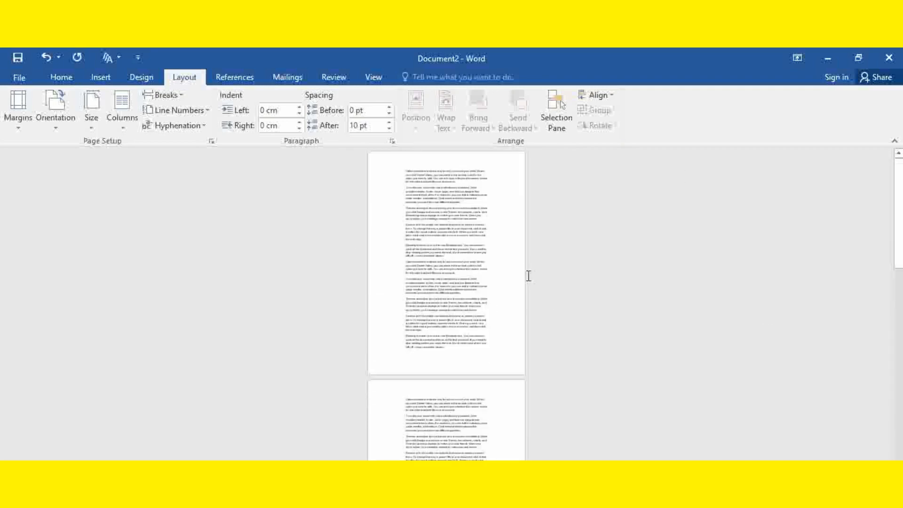
pyautogui.keyDown('ctrl'); pyautogui.scroll(6, 490, 277); pyautogui.keyUp('ctrl')
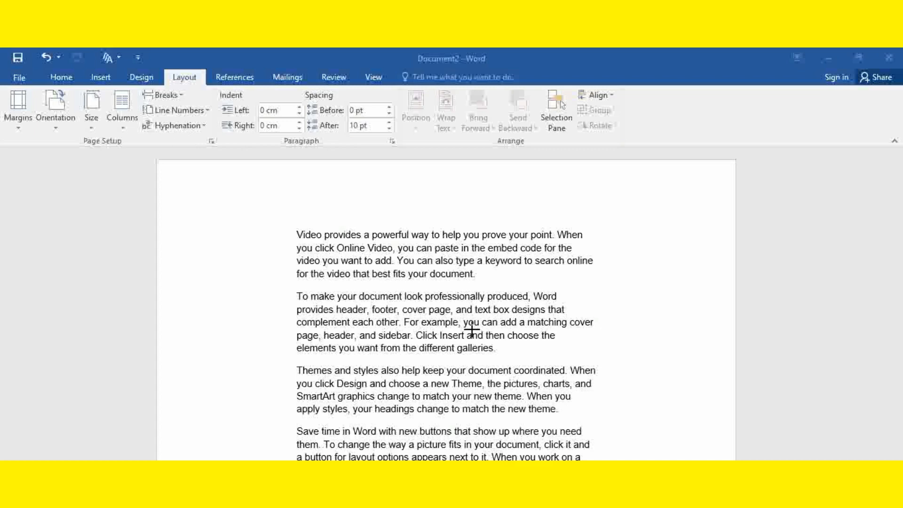
pyautogui.moveTo(483, 277)
pyautogui.mouseDown()
pyautogui.moveTo(621, 267)
pyautogui.moveTo(626, 245)
pyautogui.moveTo(314, 210)
pyautogui.moveTo(272, 238)
pyautogui.moveTo(296, 274)
pyautogui.moveTo(382, 287)
pyautogui.moveTo(499, 279)
pyautogui.mouseUp()
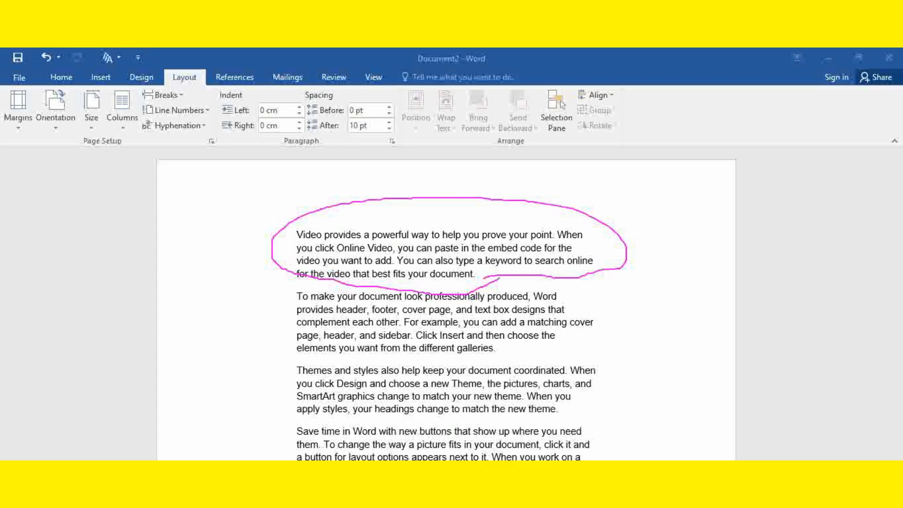
pyautogui.press('e')
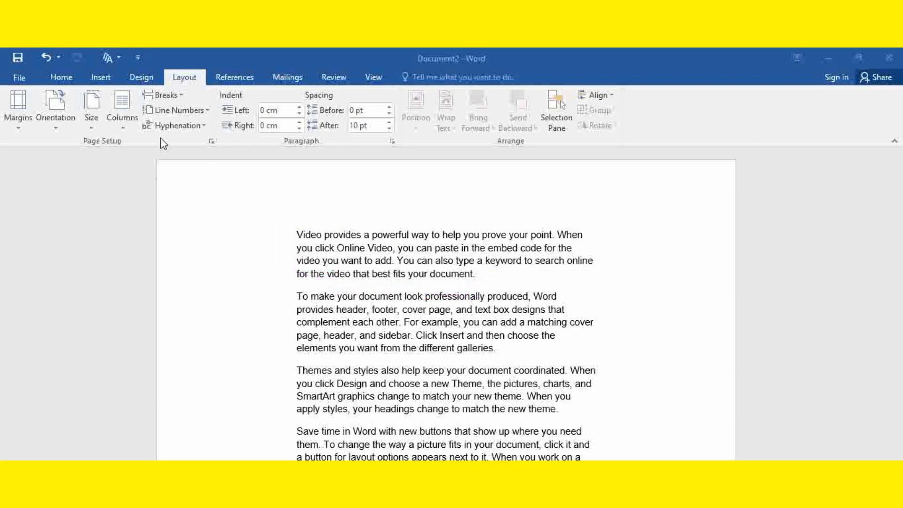
# Step: Split only the document's first paragraph, beginning "Video provides a powerful way", into two columns
pyautogui.click(451, 266)
pyautogui.click(474, 273)
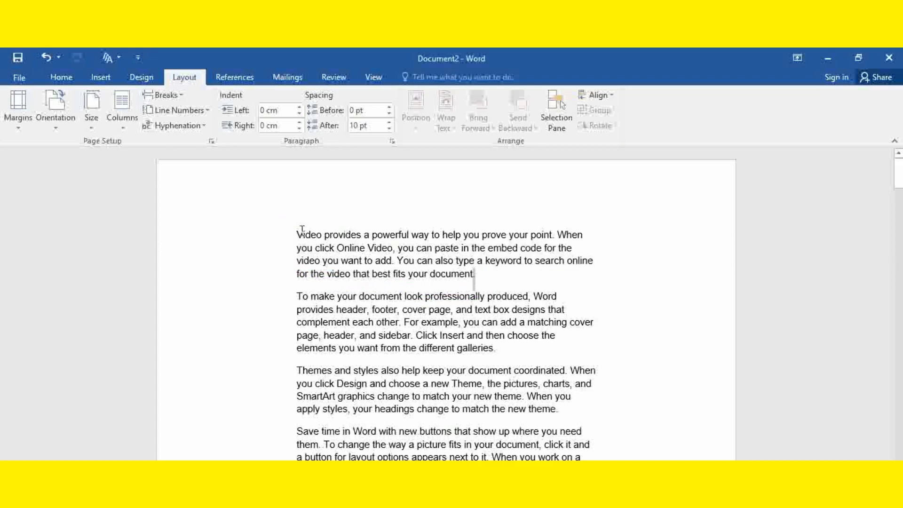
pyautogui.moveTo(304, 234); pyautogui.dragTo(518, 275)
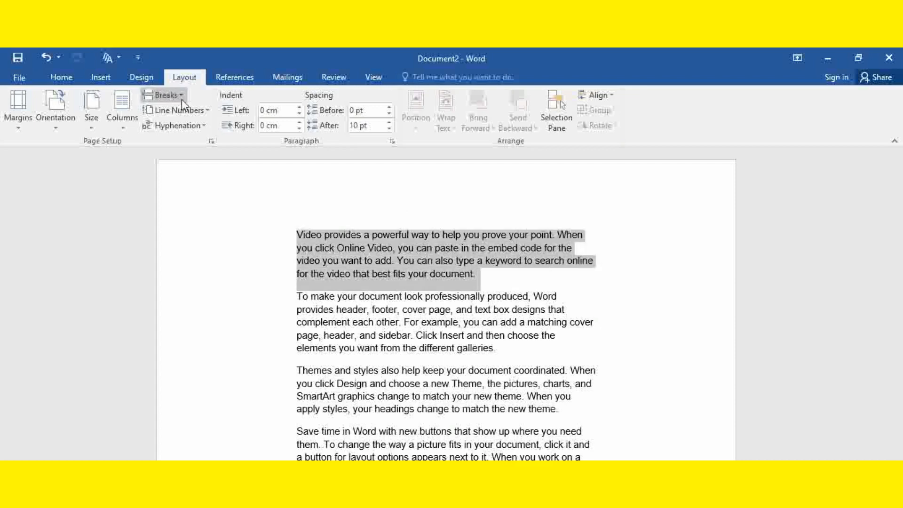
pyautogui.click(127, 121)
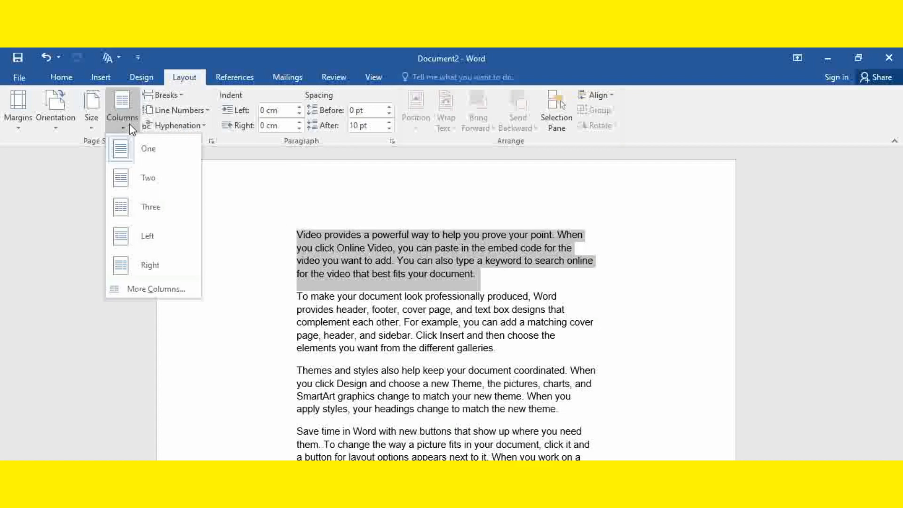
pyautogui.click(146, 175)
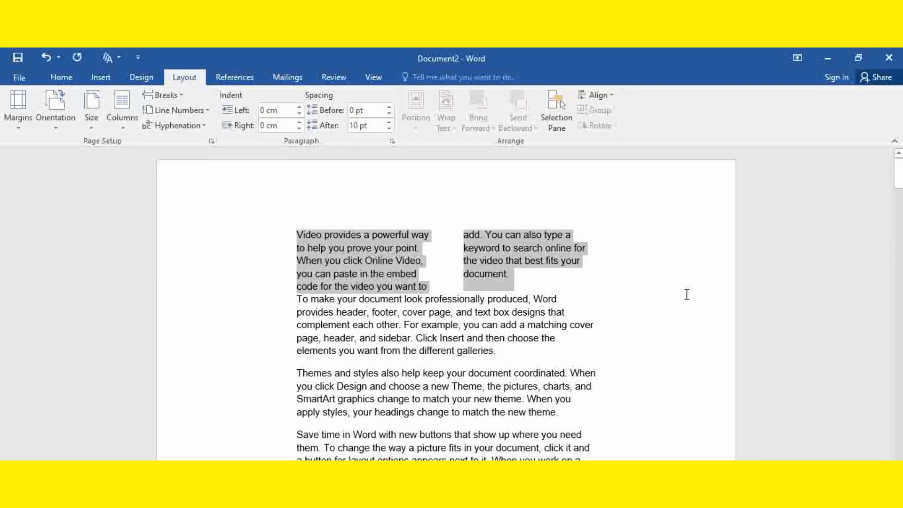
pyautogui.click(621, 278)
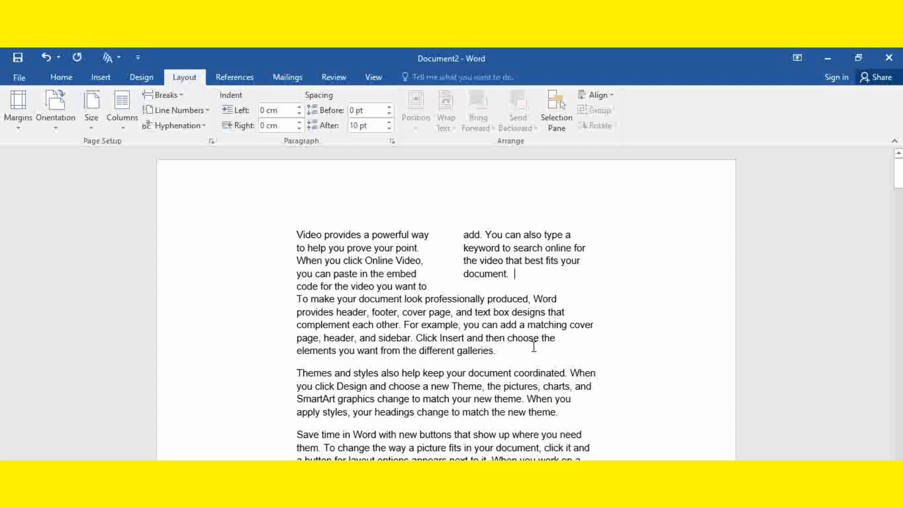
# Step: Open the detailed column settings for the first paragraph and try the Two, Three and Left presets
pyautogui.keyDown('shift'); pyautogui.click(272, 238); pyautogui.keyUp('shift')
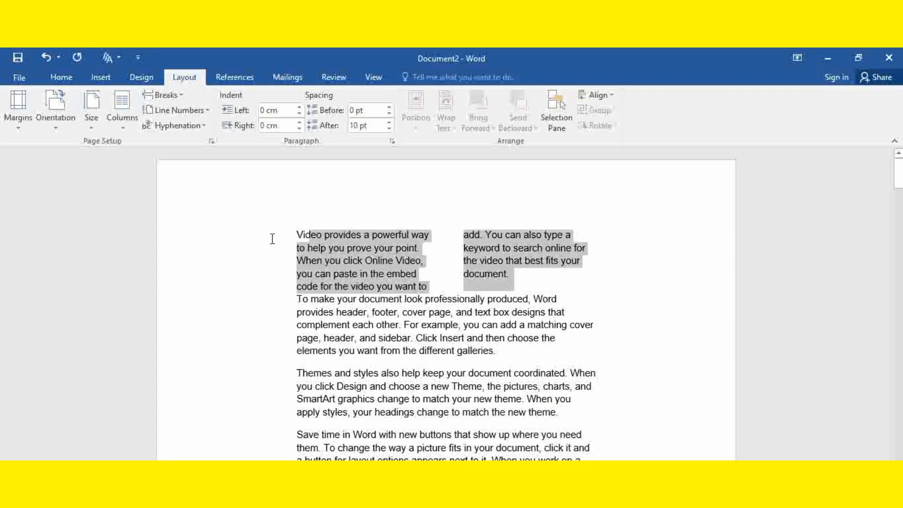
pyautogui.click(128, 123)
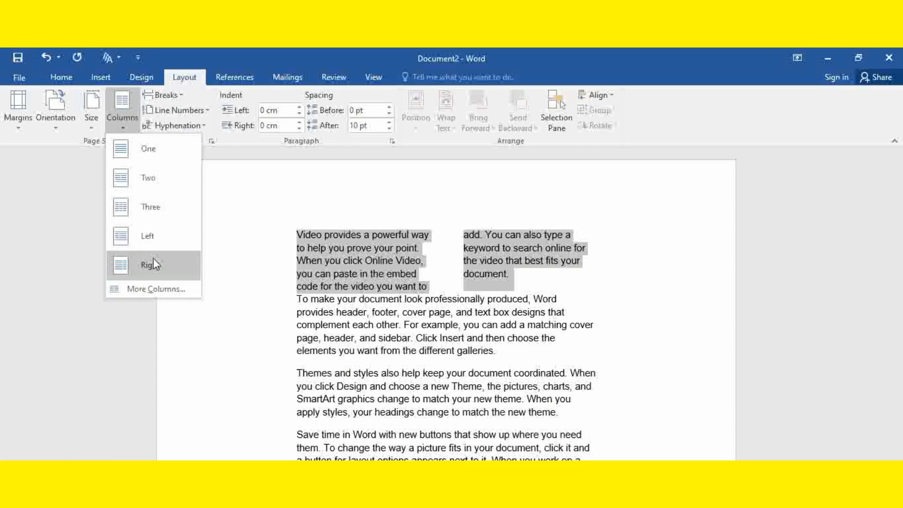
pyautogui.click(169, 296)
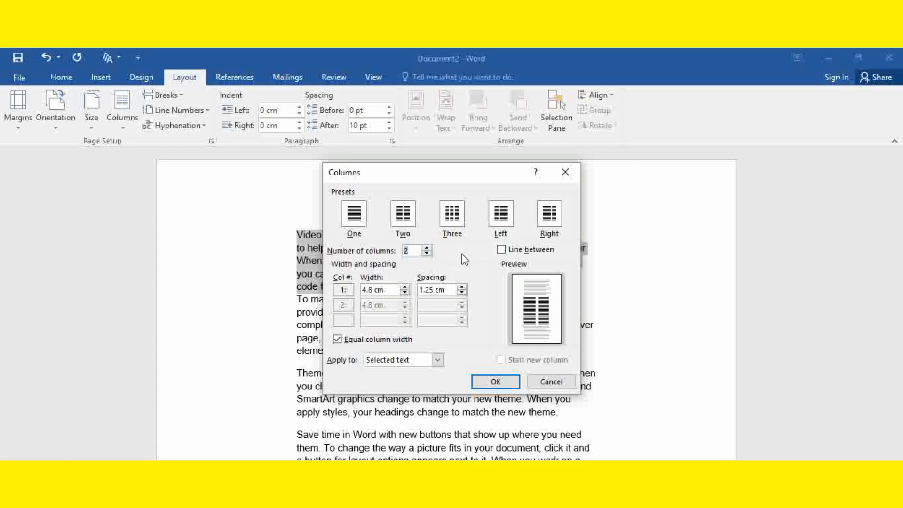
pyautogui.click(407, 227)
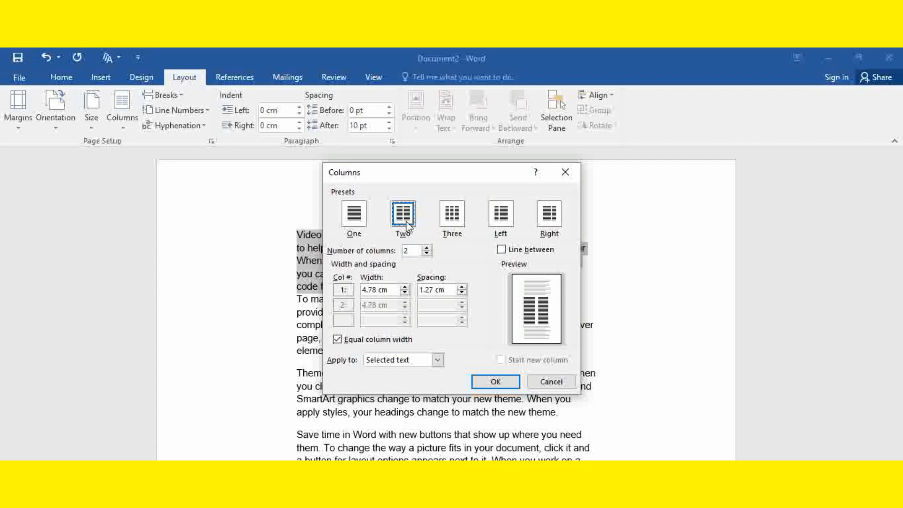
pyautogui.click(455, 222)
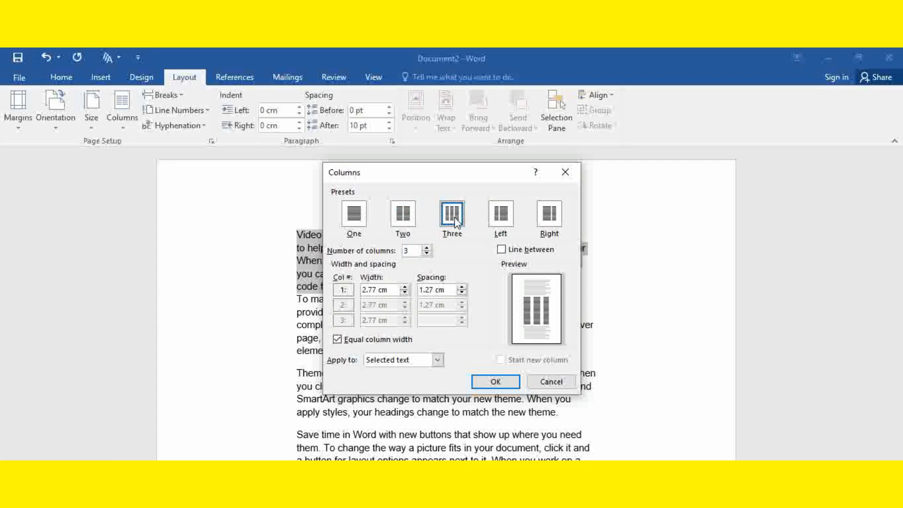
pyautogui.click(500, 216)
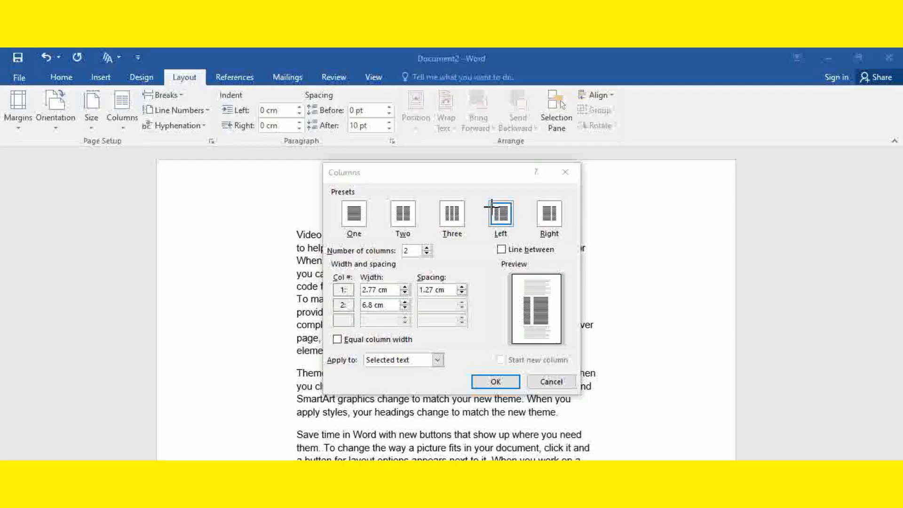
pyautogui.moveTo(491, 207)
pyautogui.mouseDown()
pyautogui.moveTo(498, 219)
pyautogui.moveTo(516, 200)
pyautogui.mouseUp()
pyautogui.press('Escape')
pyautogui.moveTo(534, 215)
pyautogui.mouseDown()
pyautogui.moveTo(543, 209)
pyautogui.moveTo(554, 227)
pyautogui.moveTo(557, 196)
pyautogui.moveTo(530, 201)
pyautogui.moveTo(545, 227)
pyautogui.moveTo(563, 235)
pyautogui.mouseUp()
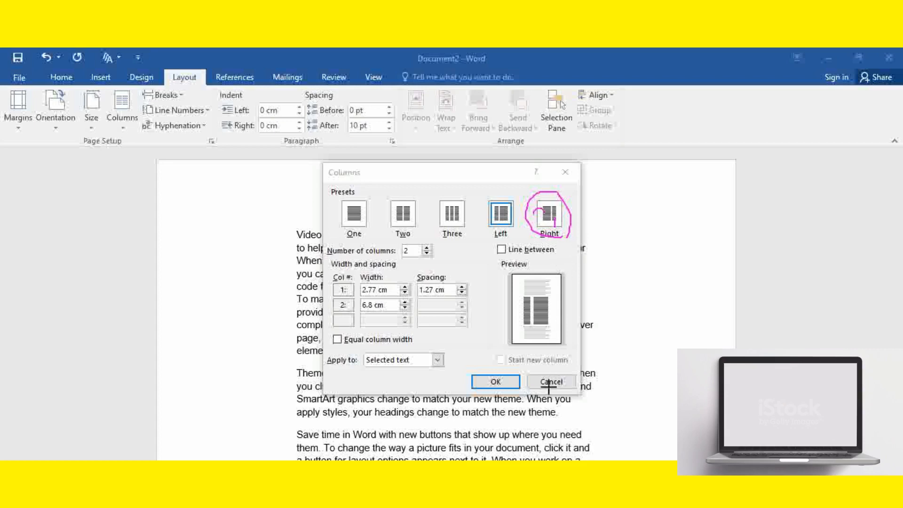
pyautogui.press('Escape')
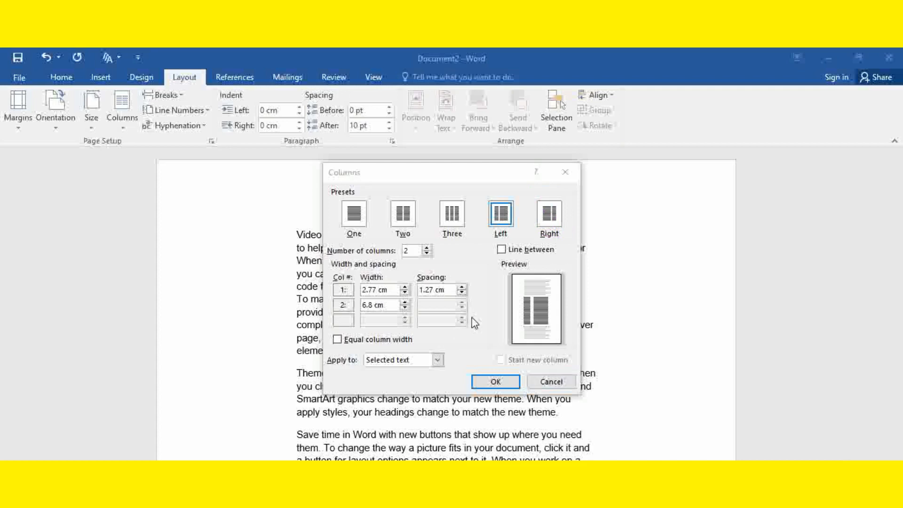
# Step: Try 5 as the number of columns for the selected paragraph, discard the column settings and deselect the text
pyautogui.click(426, 248)
pyautogui.click(426, 248)
pyautogui.click(427, 248)
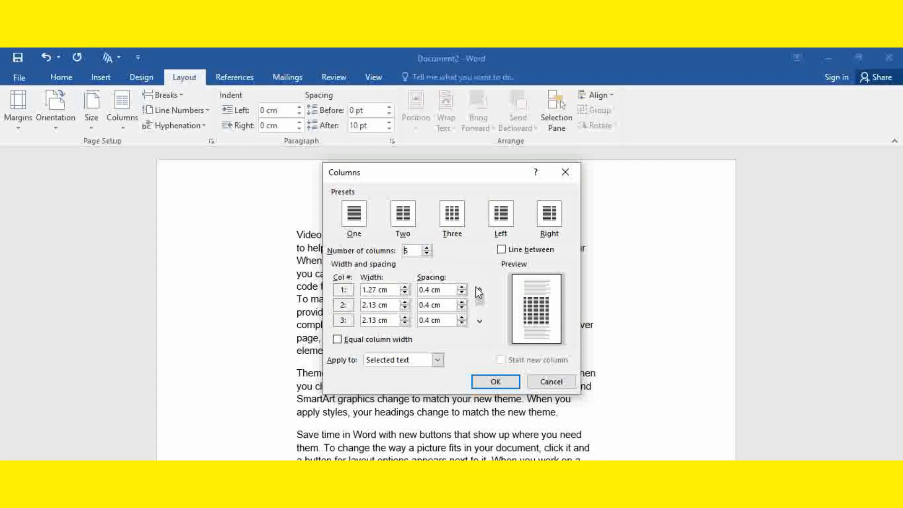
pyautogui.click(546, 383)
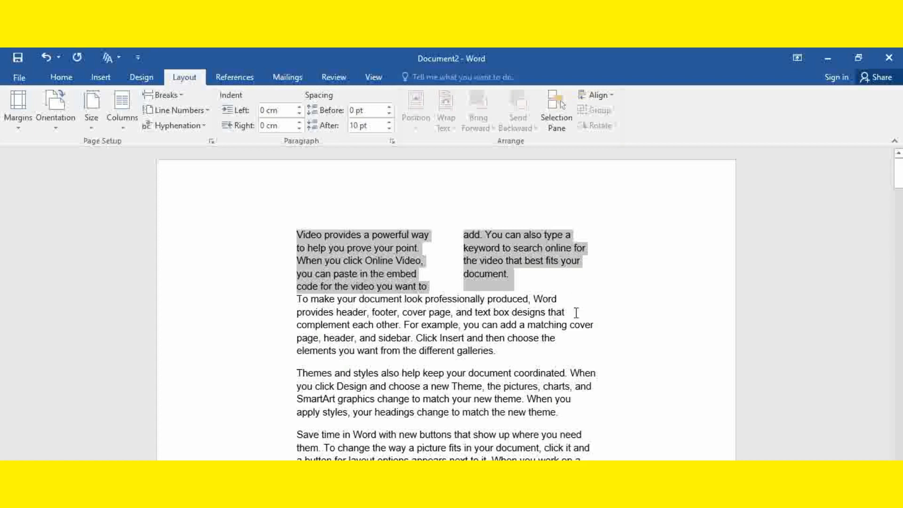
pyautogui.click(601, 300)
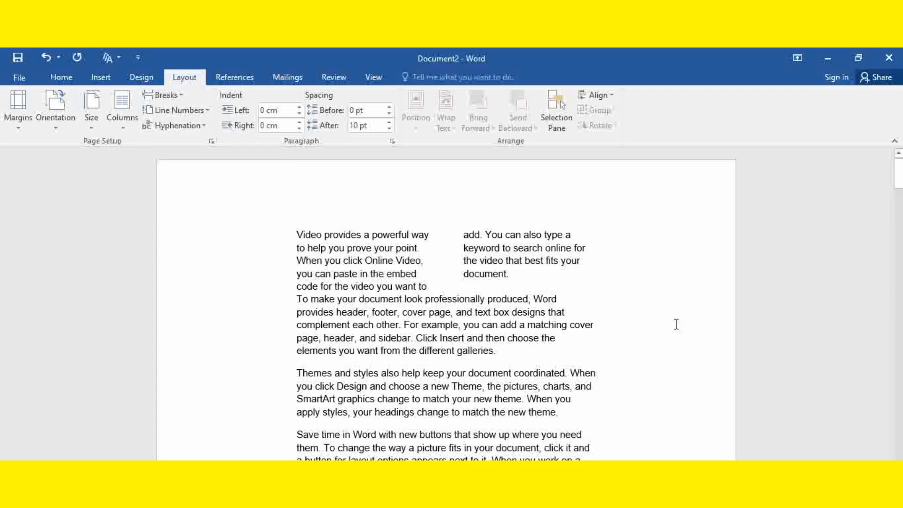
# Step: Look through the text on the following pages and return to the two-column paragraph on the first page
pyautogui.scroll(-5, 666, 328)
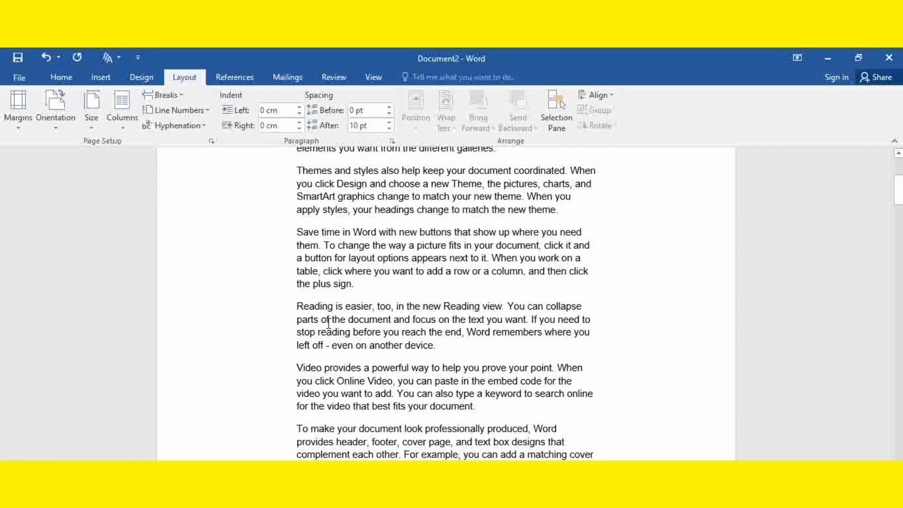
pyautogui.scroll(-18, 404, 327)
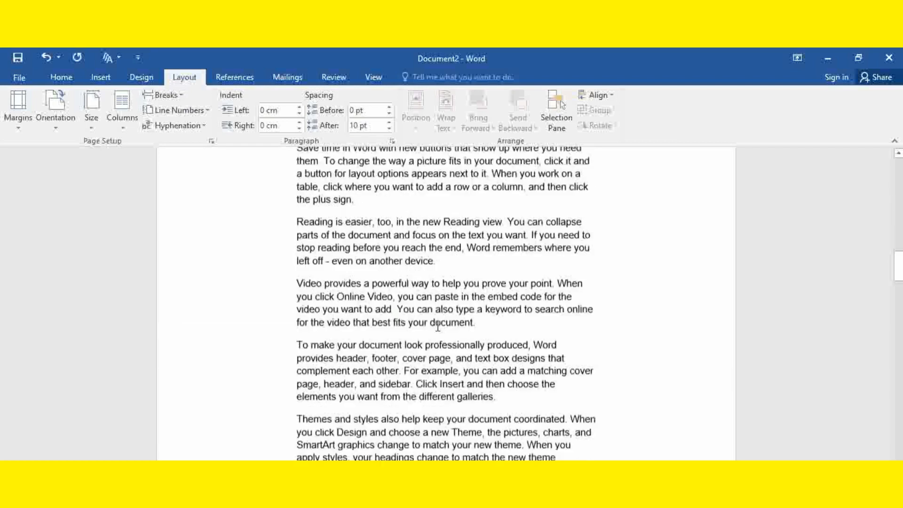
pyautogui.hotkey('ctrl', 'Return')
pyautogui.scroll(4, 445, 329)
pyautogui.scroll(-7, 447, 332)
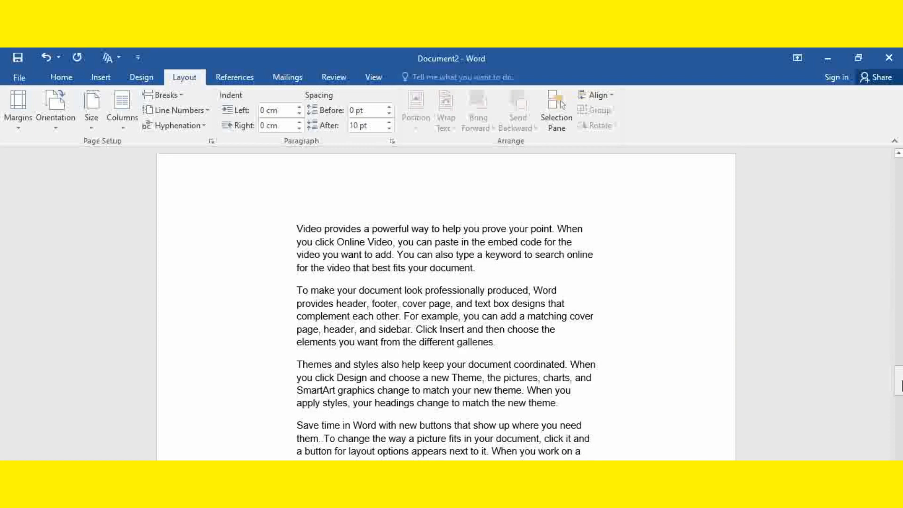
pyautogui.moveTo(899, 383); pyautogui.dragTo(899, 376)
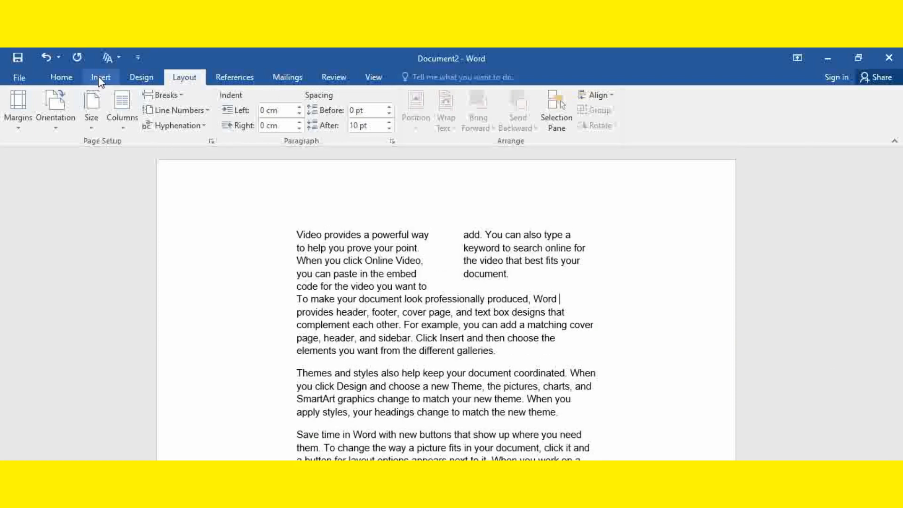